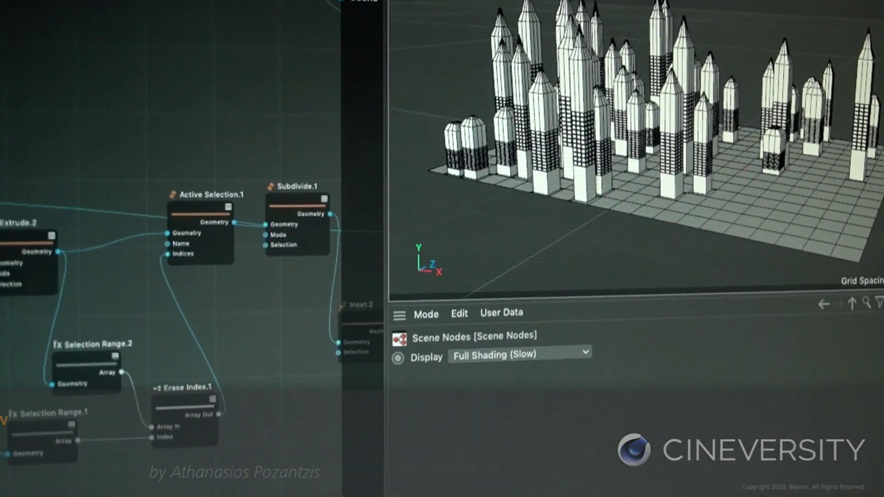
# Change Primitive Op.1 from a plane to a 620 cm sphere and orbit to view the spiky towers
pyautogui.click(3, 405)
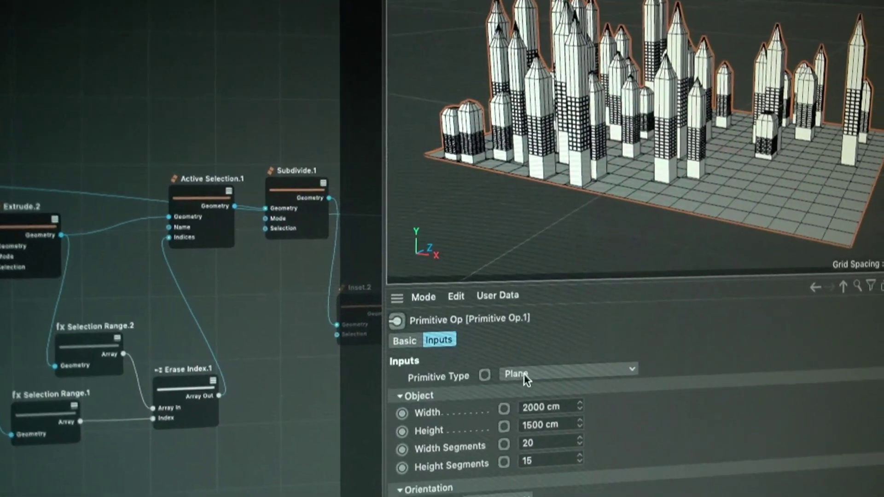
pyautogui.click(521, 374)
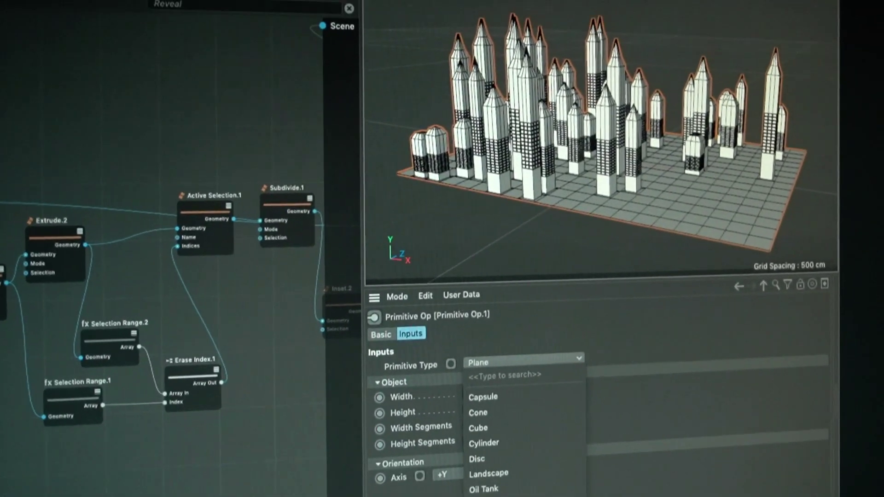
pyautogui.click(509, 496)
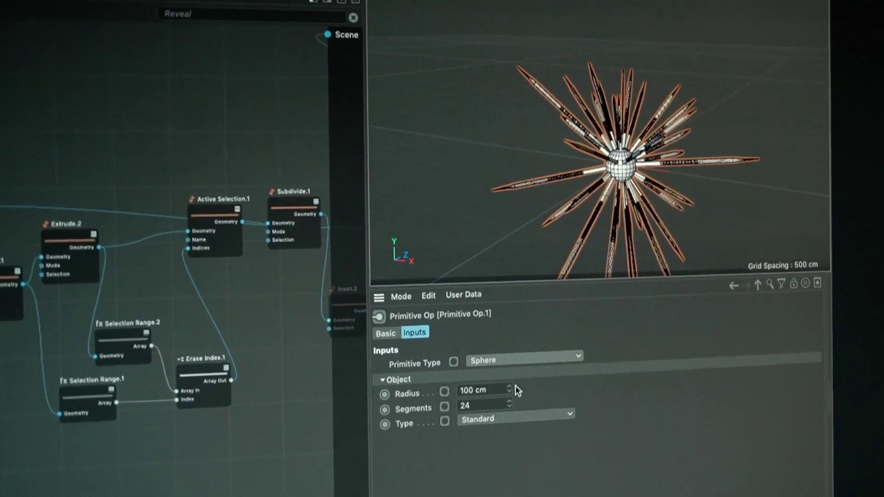
pyautogui.moveTo(509, 390); pyautogui.dragTo(509, 331)
pyautogui.moveTo(524, 408); pyautogui.dragTo(524, 435)
pyautogui.scroll(-4, 633, 198)
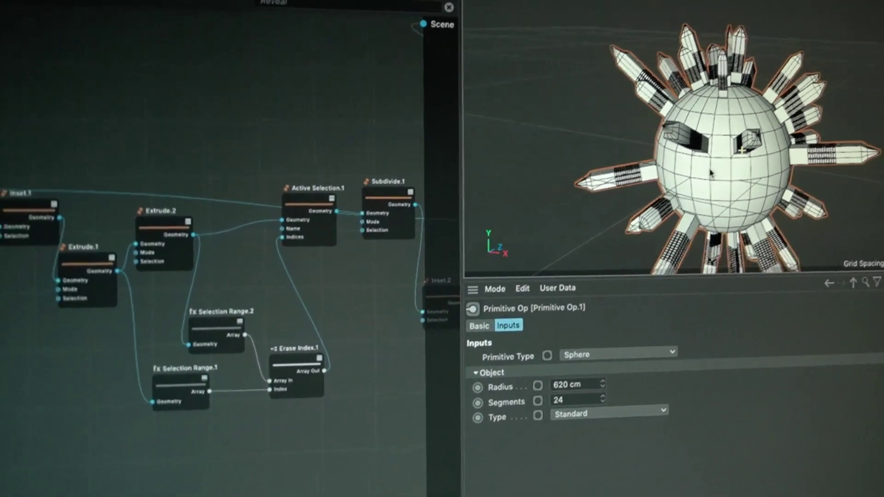
pyautogui.keyDown('alt'); pyautogui.moveTo(713, 167); pyautogui.dragTo(694, 106); pyautogui.keyUp('alt')
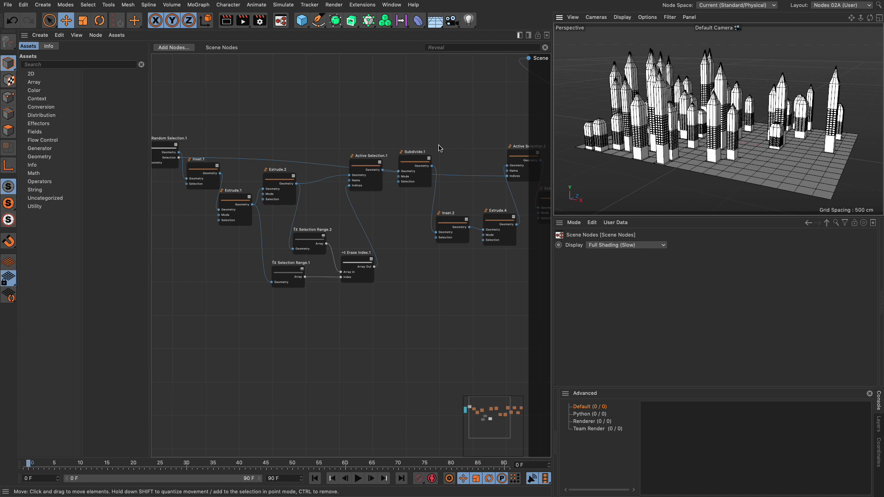
# Set Primitive Op.1 to a Sphere with a 620 cm radius
pyautogui.keyDown('alt'); pyautogui.moveTo(239, 133); pyautogui.dragTo(331, 136, button='middle'); pyautogui.keyUp('alt')
pyautogui.click(208, 167)
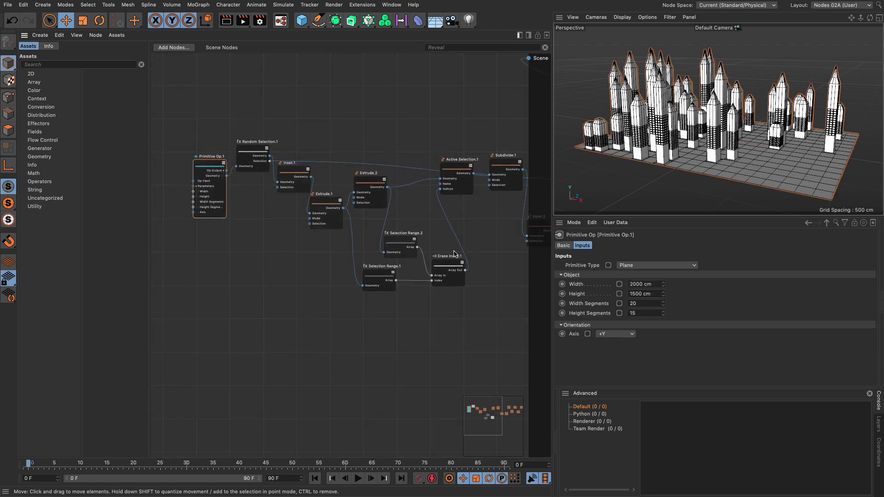
pyautogui.click(631, 266)
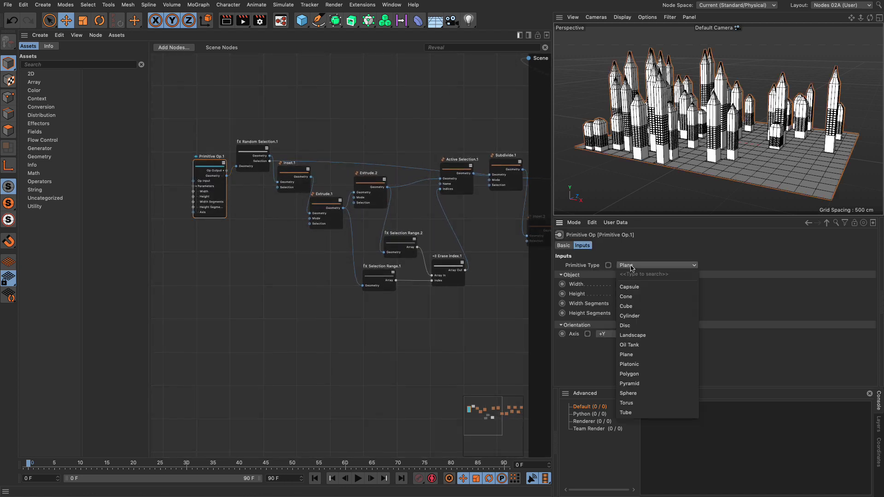
pyautogui.click(639, 394)
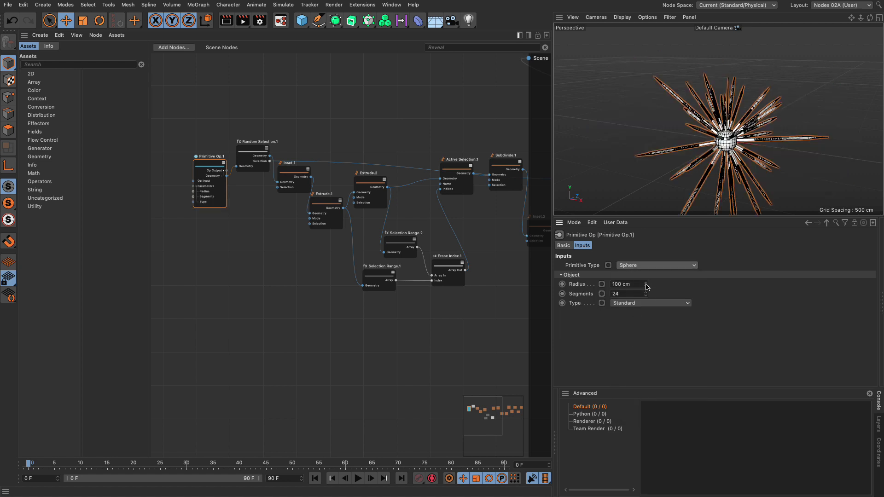
pyautogui.moveTo(646, 286)
pyautogui.mouseDown()
pyautogui.moveTo(676, 274)
pyautogui.moveTo(655, 280)
pyautogui.mouseUp()
pyautogui.scroll(-5, 750, 138)
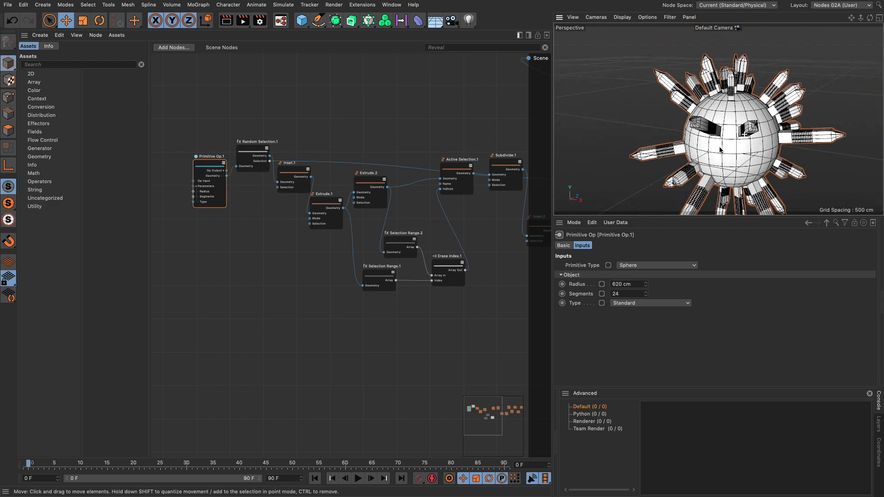
pyautogui.keyDown('alt'); pyautogui.moveTo(750, 136); pyautogui.dragTo(691, 119, button='middle'); pyautogui.keyUp('alt')
pyautogui.moveTo(691, 119)
pyautogui.keyDown('alt'); pyautogui.mouseDown()
pyautogui.moveTo(709, 120)
pyautogui.moveTo(654, 133)
pyautogui.moveTo(691, 115)
pyautogui.mouseUp(); pyautogui.keyUp('alt')
# Set Random Selection.1's Chance to 30%
pyautogui.click(251, 154)
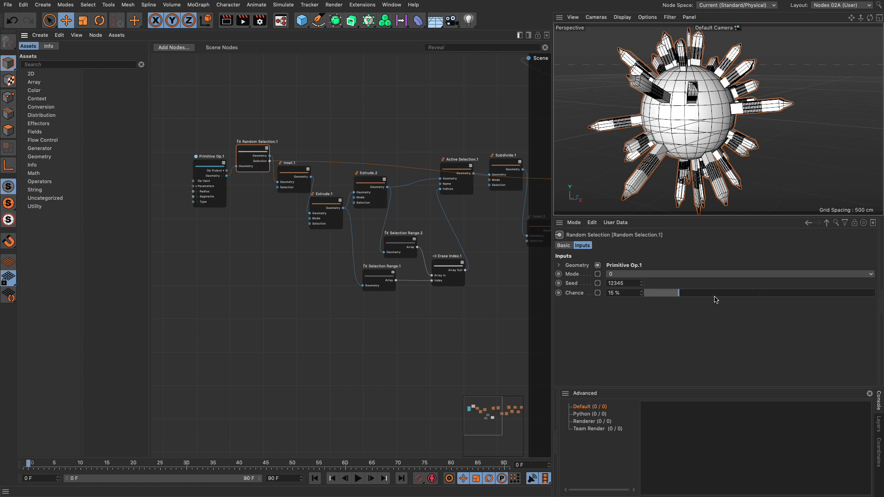
pyautogui.moveTo(718, 300); pyautogui.dragTo(787, 301)
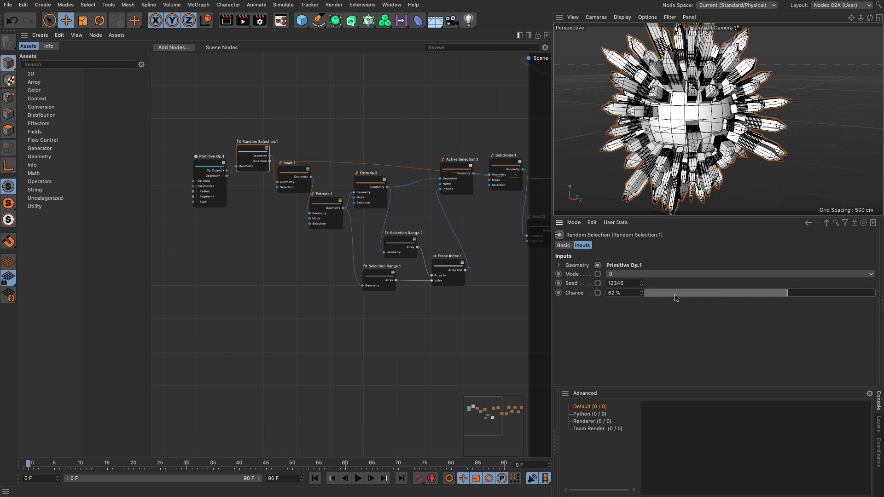
pyautogui.moveTo(733, 296); pyautogui.dragTo(714, 295)
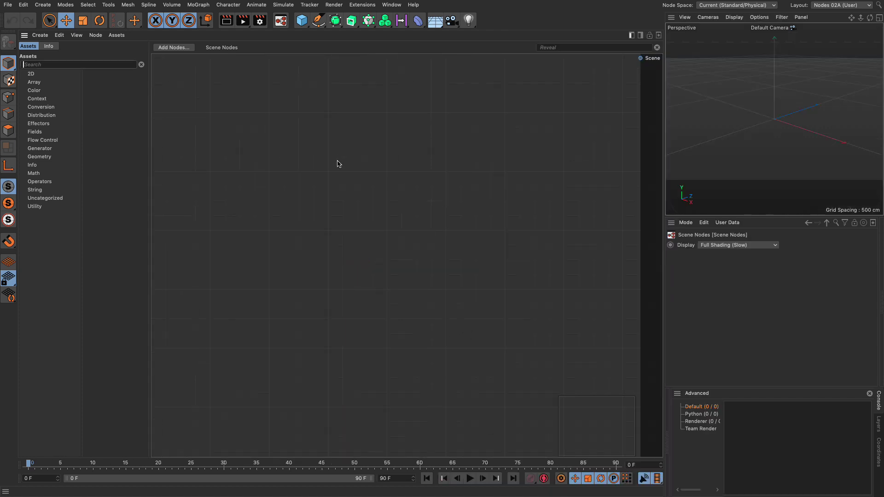
# Add Primitive Op and Geometry Op nodes, wiring the primitive through Geometry Op.1 into the Scene
pyautogui.doubleClick(299, 173)
pyautogui.write('primitive')
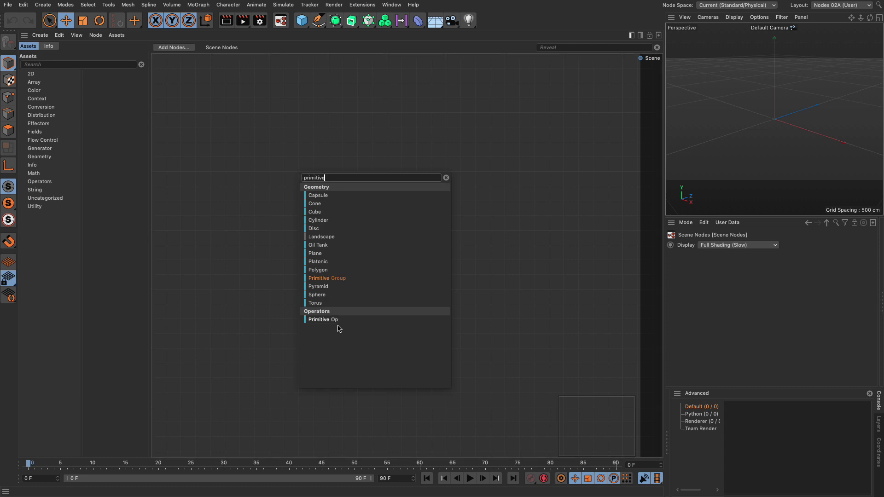
pyautogui.moveTo(336, 320); pyautogui.dragTo(229, 182)
pyautogui.doubleClick(333, 180)
pyautogui.write('geometry')
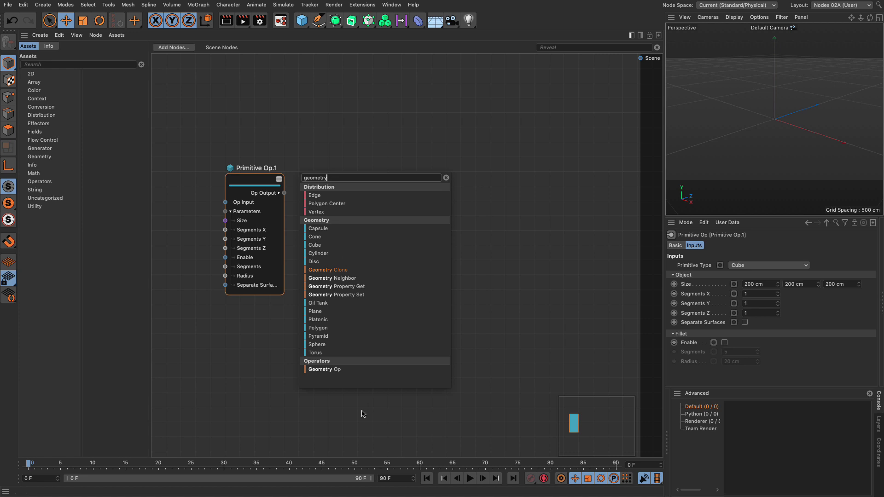
pyautogui.moveTo(330, 369); pyautogui.dragTo(528, 208)
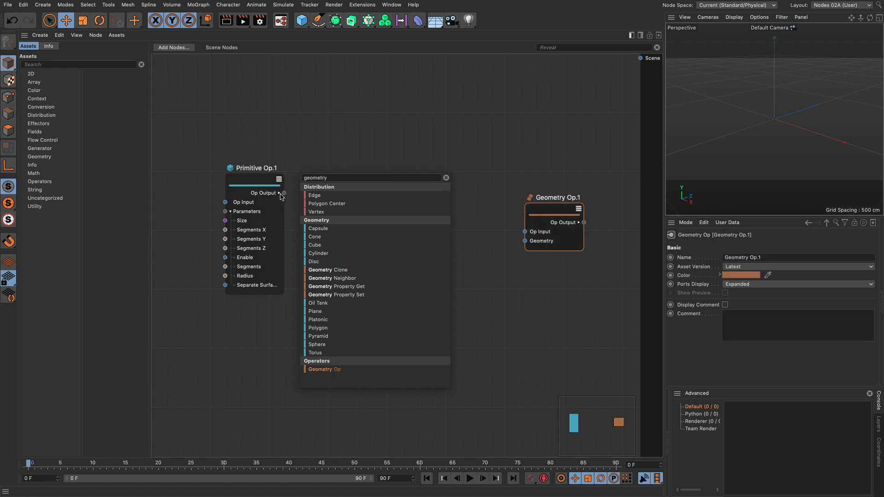
pyautogui.click(279, 193)
pyautogui.moveTo(284, 203); pyautogui.dragTo(525, 241)
pyautogui.moveTo(584, 223); pyautogui.dragTo(638, 63)
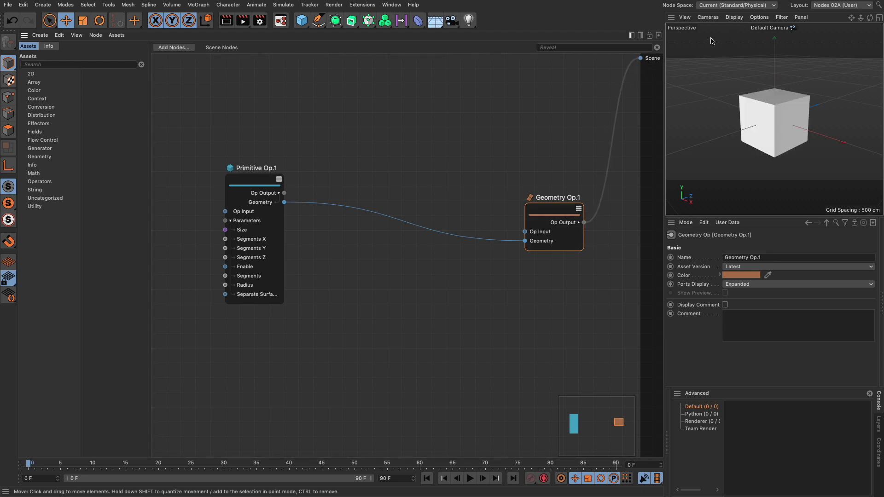
# Make Primitive Op.1 a 5×5-segment plane and show the viewport in Hidden Line
pyautogui.click(256, 186)
pyautogui.click(743, 268)
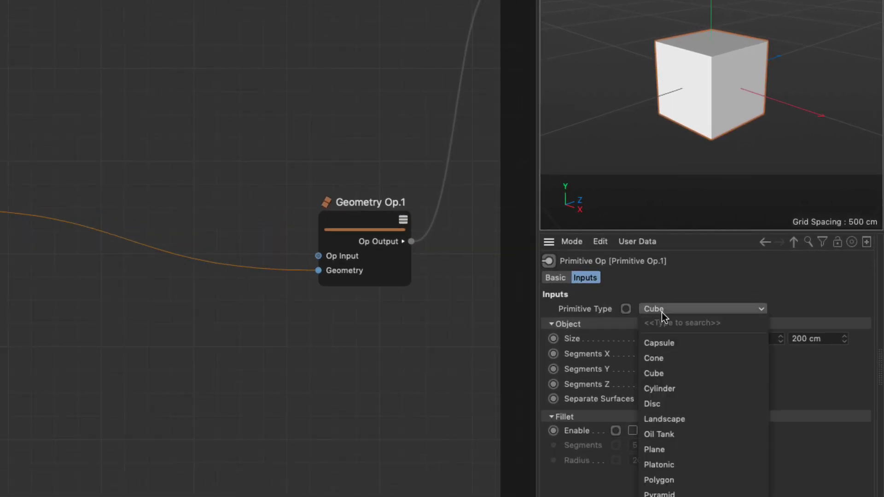
pyautogui.click(666, 451)
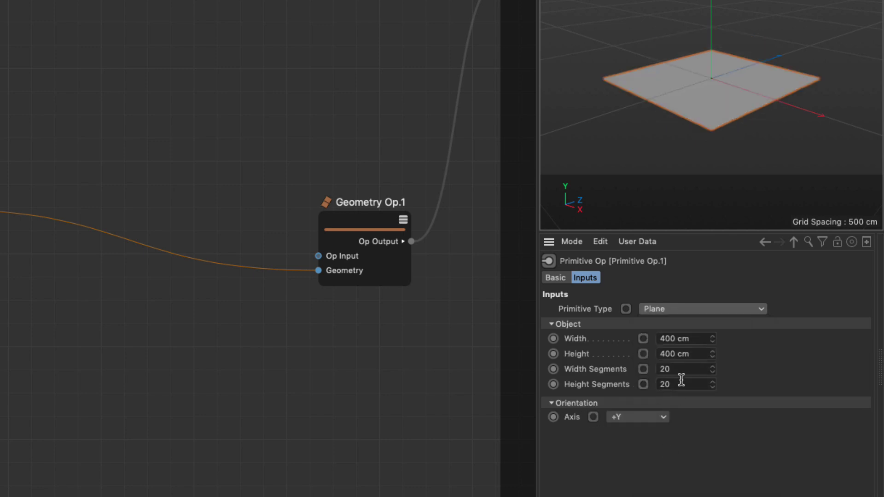
pyautogui.click(682, 370)
pyautogui.write('5')
pyautogui.press('Tab')
pyautogui.write('5')
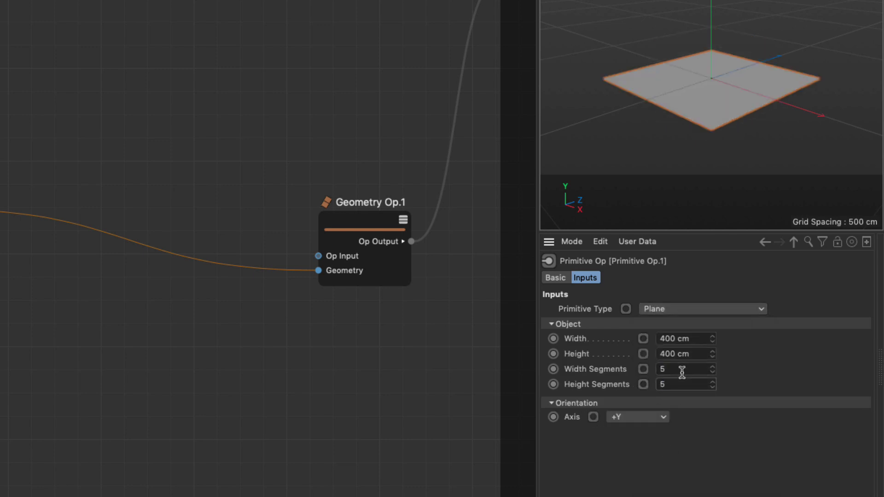
pyautogui.click(647, 26)
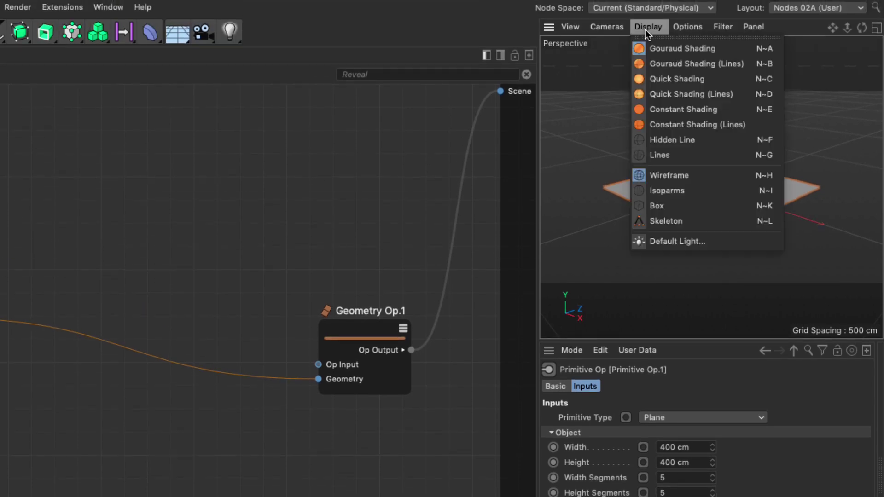
pyautogui.click(649, 138)
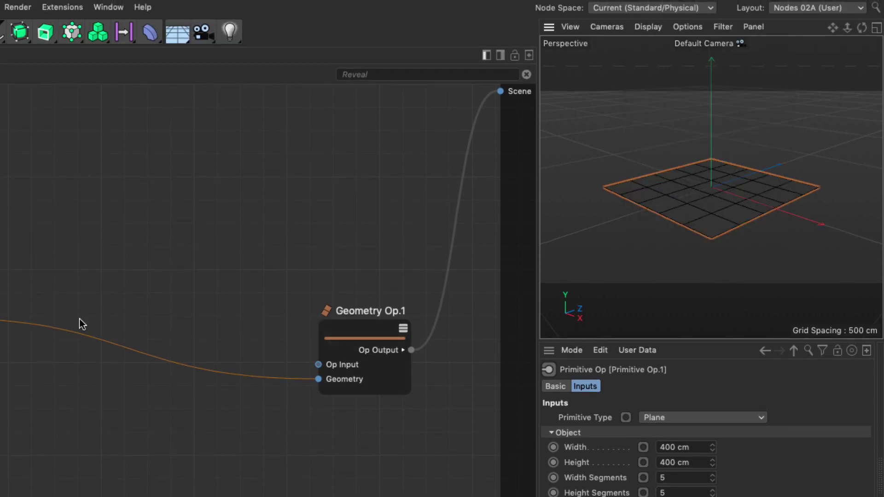
pyautogui.click(373, 329)
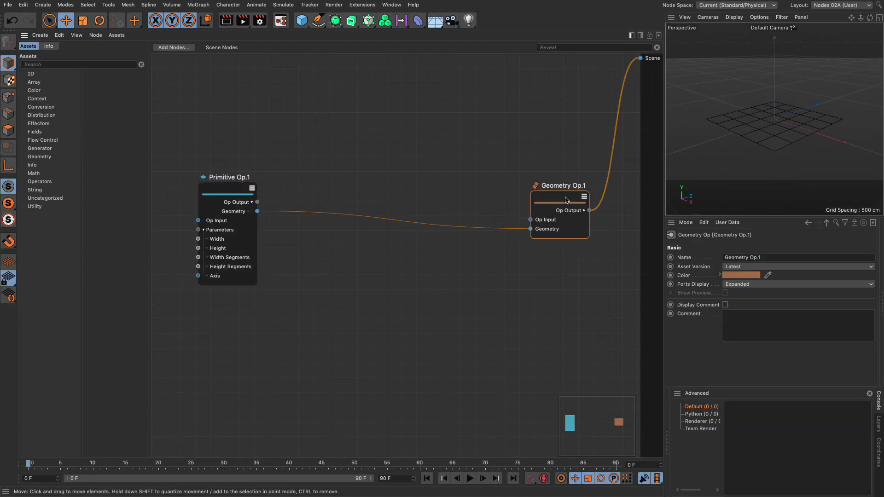
# Add a Random Selection node below Primitive Op.1
pyautogui.doubleClick(317, 173)
pyautogui.write('ra')
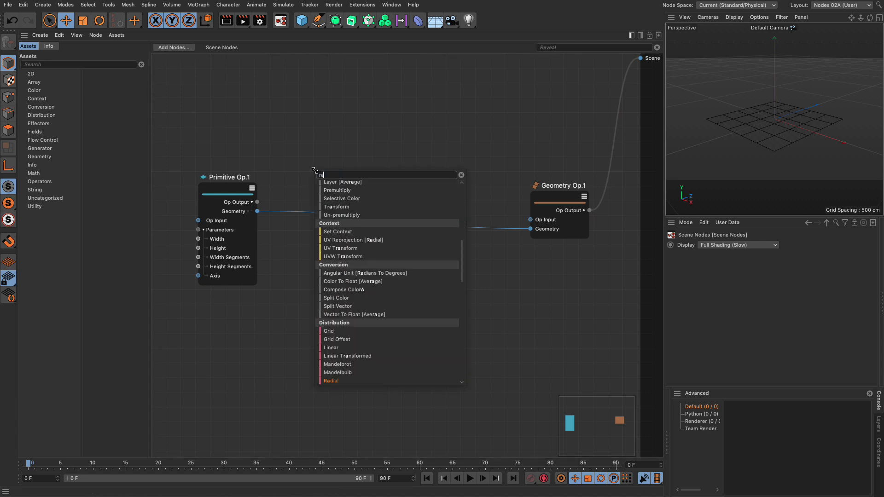
pyautogui.write('ndom')
pyautogui.moveTo(338, 235); pyautogui.dragTo(302, 258)
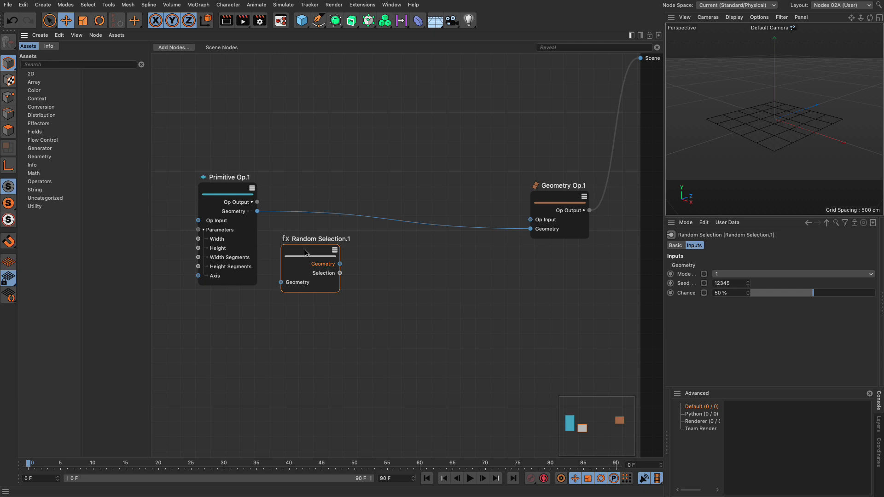
# Inspect Random Selection's internal graph via Edit Asset, then close the editor
pyautogui.click(120, 37)
pyautogui.click(123, 48)
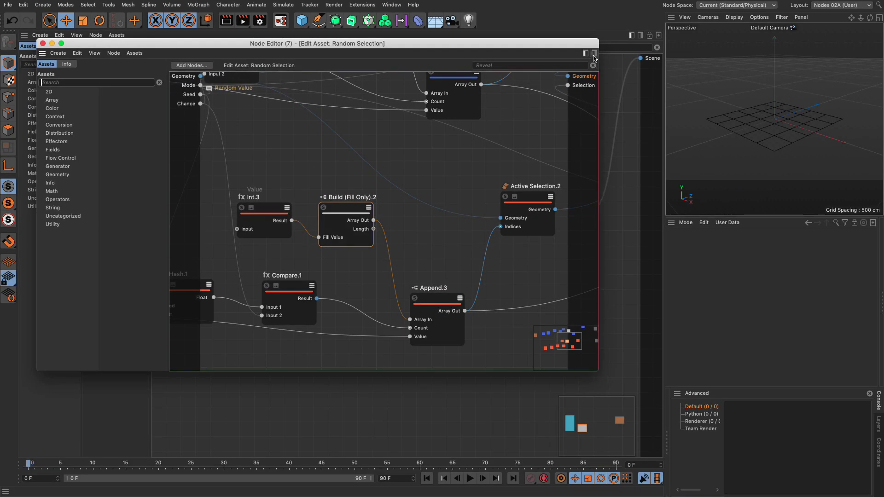
pyautogui.click(594, 54)
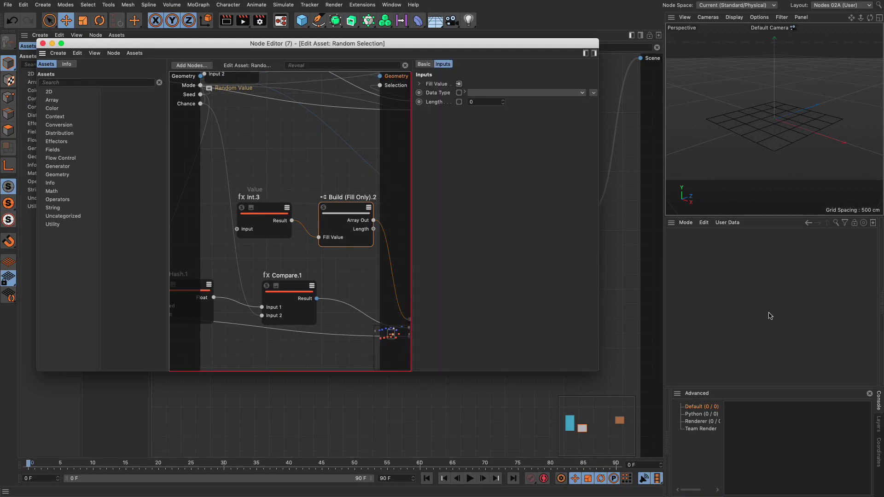
pyautogui.scroll(-6, 317, 148)
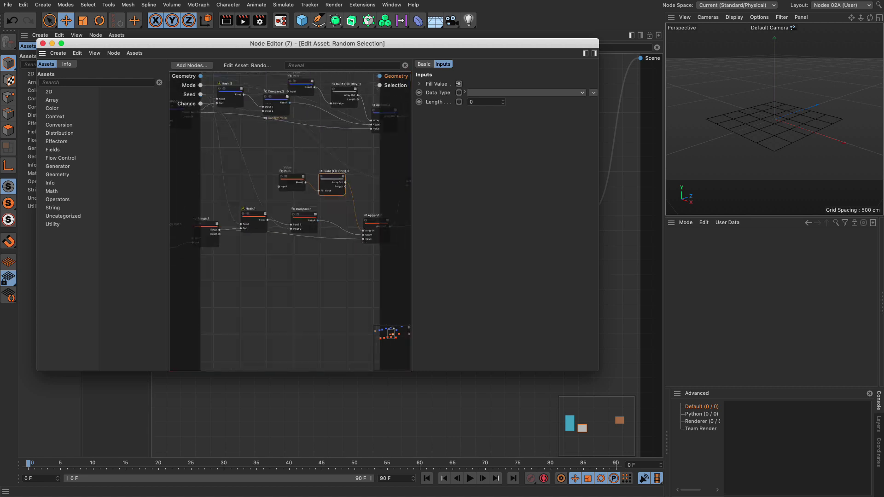
pyautogui.keyDown('alt'); pyautogui.moveTo(317, 148); pyautogui.dragTo(330, 164, button='middle'); pyautogui.keyUp('alt')
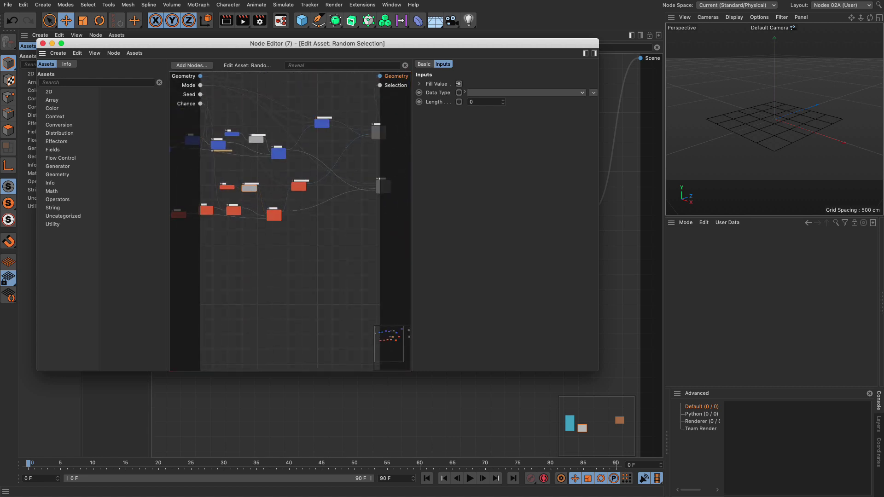
pyautogui.click(43, 43)
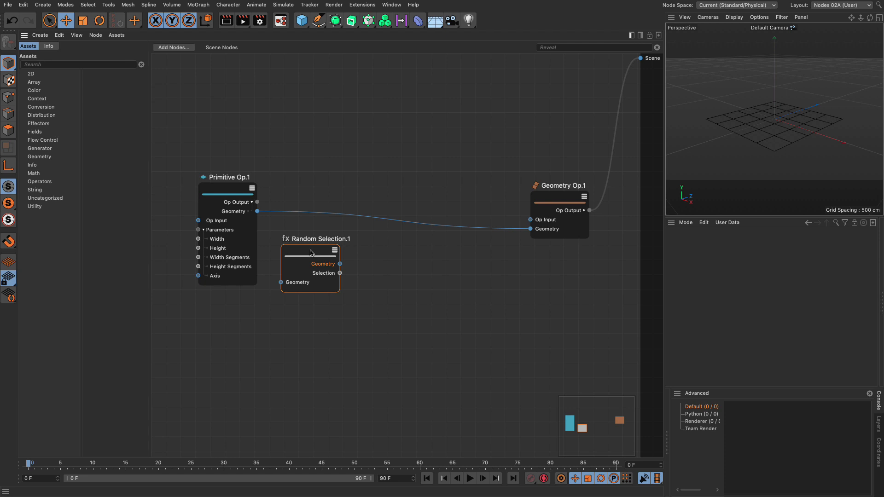
# Connect Primitive Op.1's geometry into Random Selection.1 and tidy the node layout
pyautogui.moveTo(237, 190); pyautogui.dragTo(211, 152)
pyautogui.moveTo(302, 253); pyautogui.dragTo(295, 240)
pyautogui.moveTo(231, 174); pyautogui.dragTo(274, 270)
pyautogui.moveTo(310, 242); pyautogui.dragTo(300, 240)
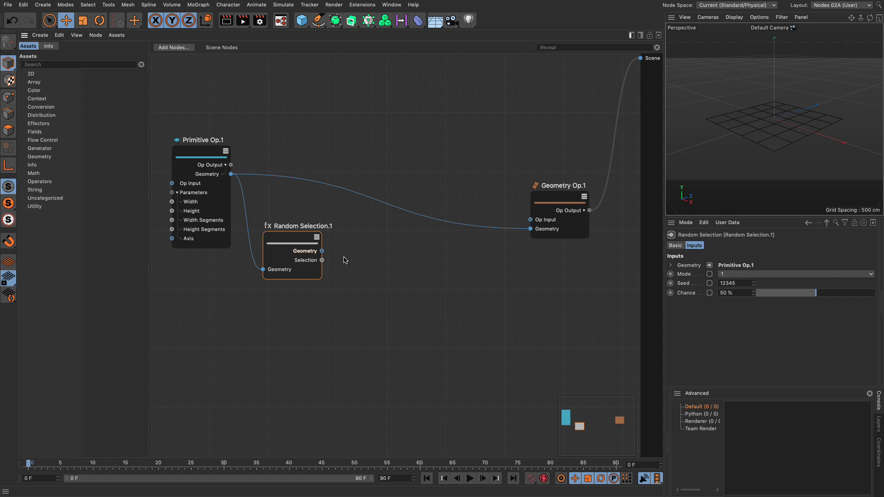
# Insert an Inset node on the wire with a proportional 33 % inset
pyautogui.click(366, 268)
pyautogui.doubleClick(367, 268)
pyautogui.write('inse')
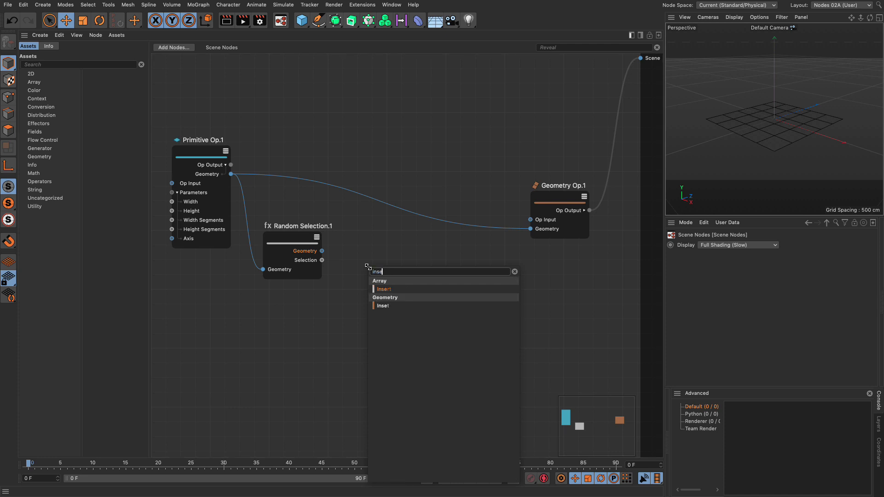
pyautogui.write('t')
pyautogui.moveTo(386, 289); pyautogui.dragTo(358, 177)
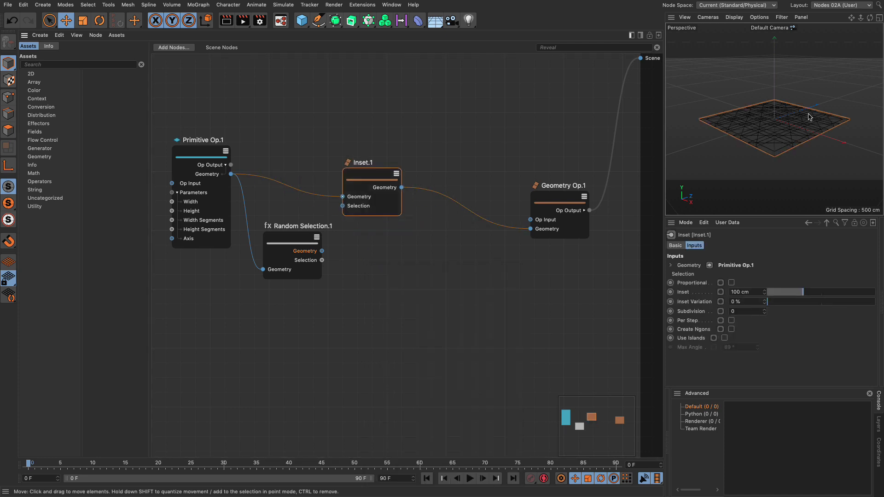
pyautogui.scroll(3, 787, 121)
pyautogui.keyDown('alt'); pyautogui.moveTo(787, 121); pyautogui.dragTo(790, 128, button='middle'); pyautogui.keyUp('alt')
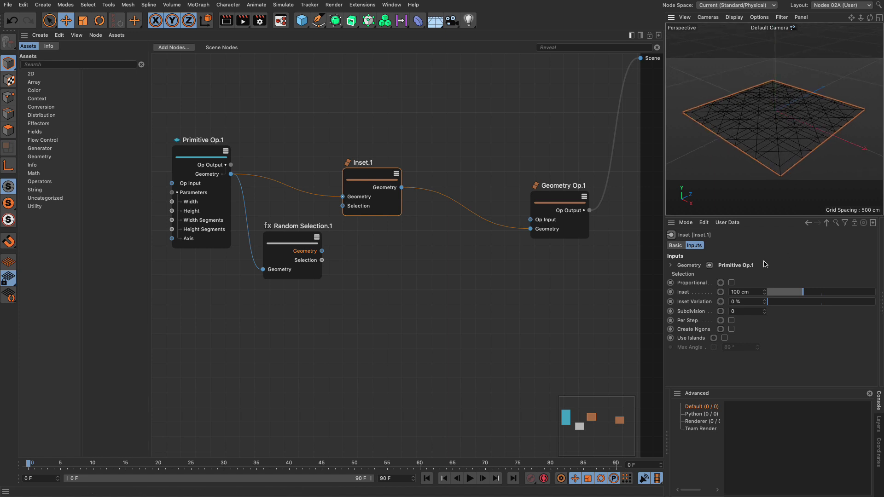
pyautogui.click(731, 283)
pyautogui.moveTo(790, 295); pyautogui.dragTo(805, 296)
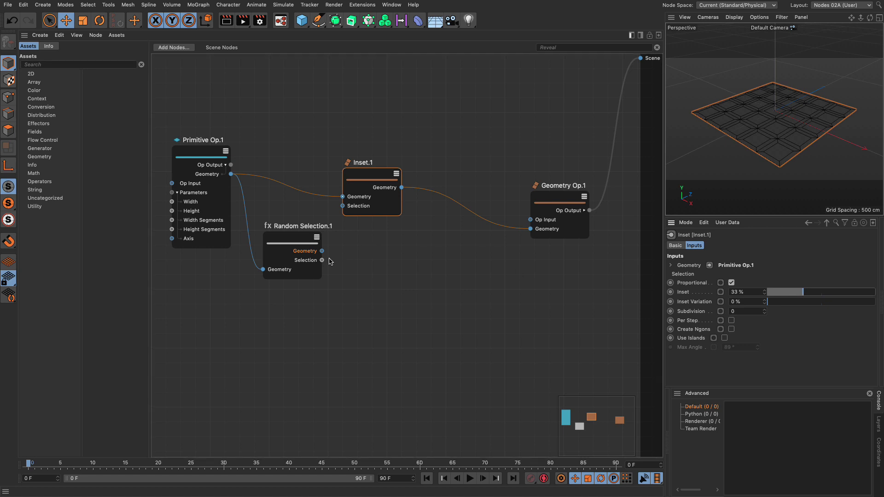
# Wire Random Selection.1's selection and geometry outputs into Inset.1
pyautogui.moveTo(321, 260); pyautogui.dragTo(342, 208)
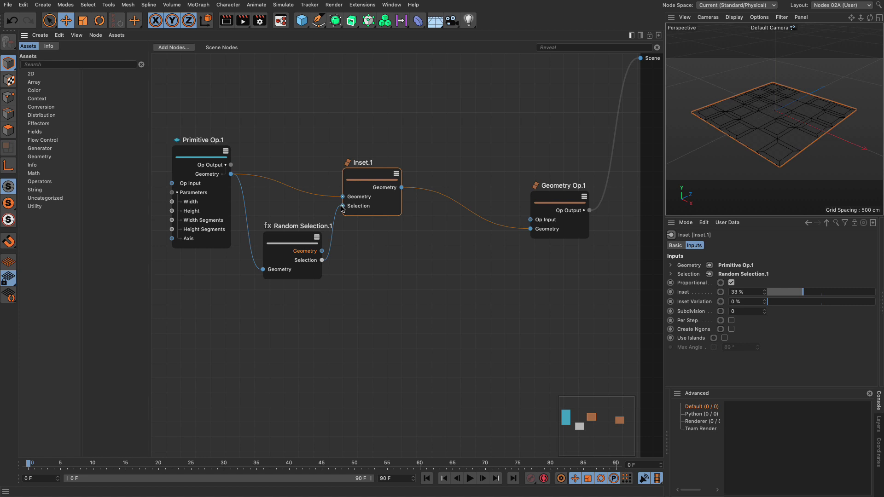
pyautogui.moveTo(302, 245); pyautogui.dragTo(296, 243)
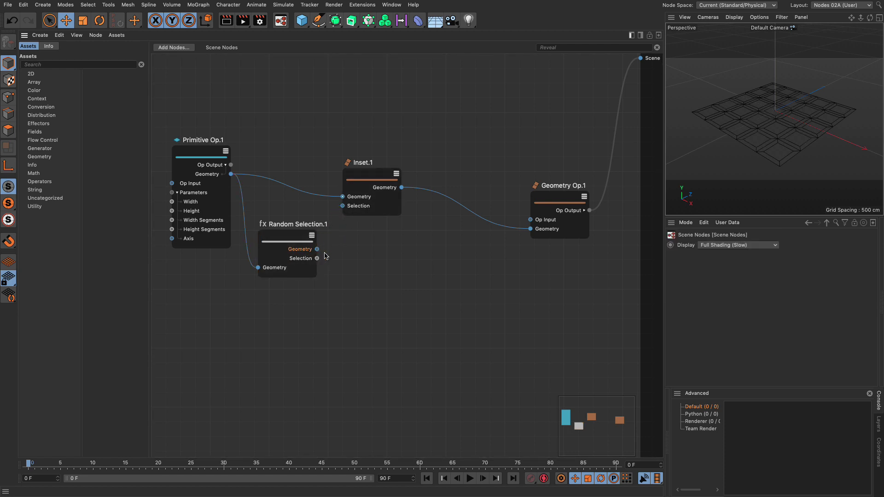
pyautogui.moveTo(295, 240); pyautogui.dragTo(290, 211)
pyautogui.moveTo(364, 198); pyautogui.dragTo(379, 197)
pyautogui.moveTo(312, 222); pyautogui.dragTo(358, 196)
pyautogui.click(283, 217)
# Place Random Selection.1 between the plane and Inset, then browse its asset graph's Switch nodes
pyautogui.moveTo(281, 212); pyautogui.dragTo(286, 182)
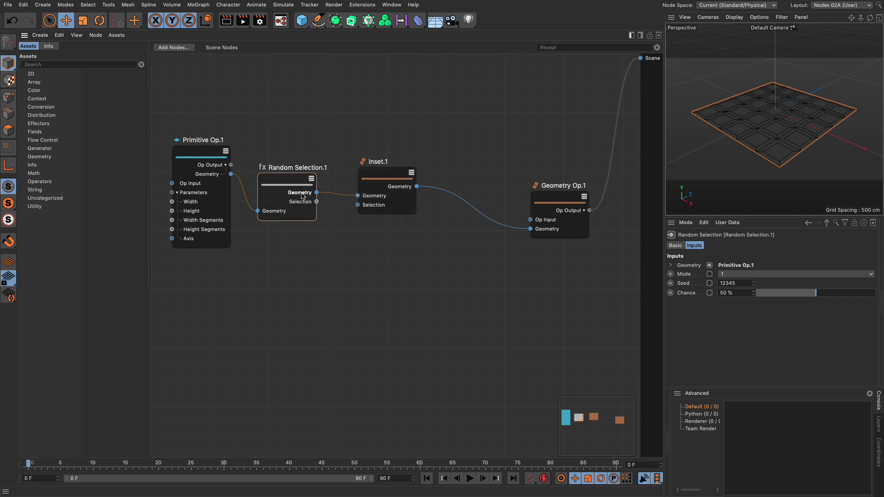
pyautogui.click(117, 35)
pyautogui.click(138, 45)
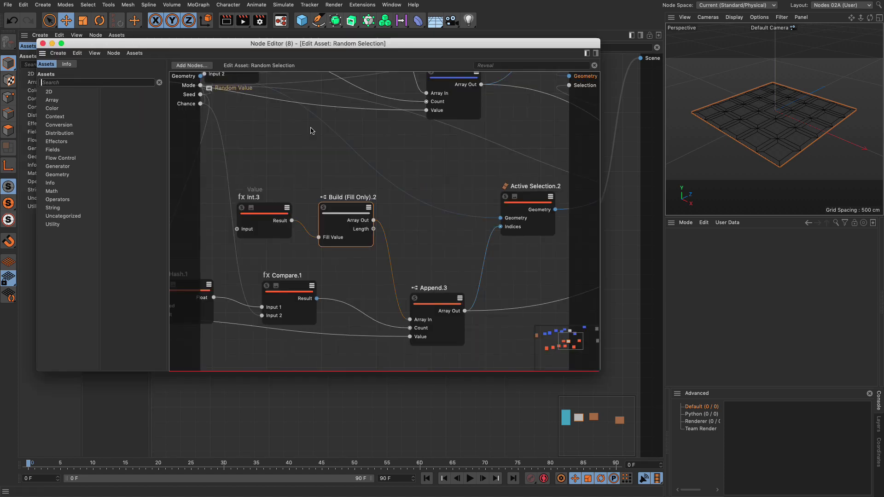
pyautogui.click(534, 198)
pyautogui.moveTo(519, 192); pyautogui.dragTo(275, 291, button='middle')
pyautogui.hscroll(10, 554, 134)
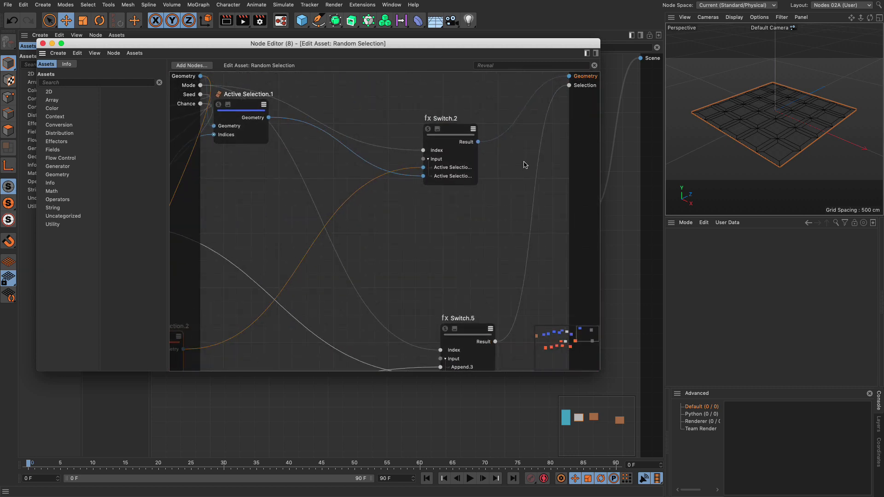
pyautogui.hscroll(-10, 388, 241)
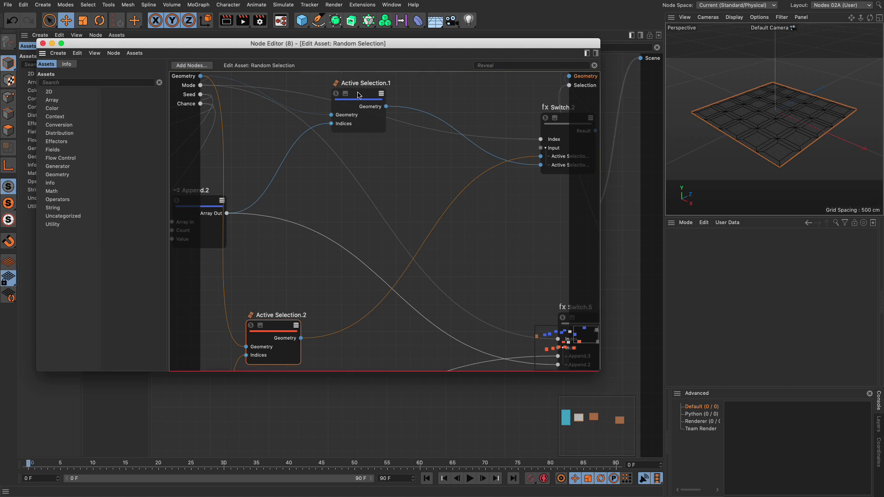
pyautogui.click(43, 43)
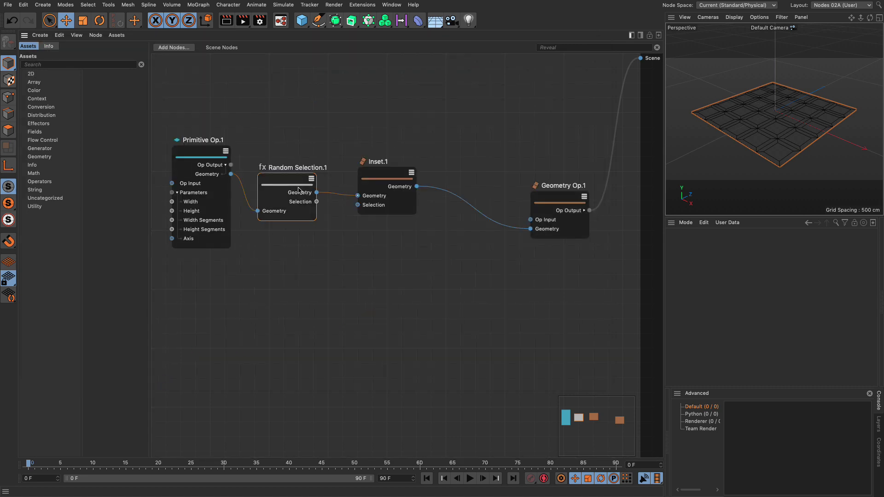
# Set Random Selection.1's mode to 0 and lower its Chance to 24 %
pyautogui.click(291, 183)
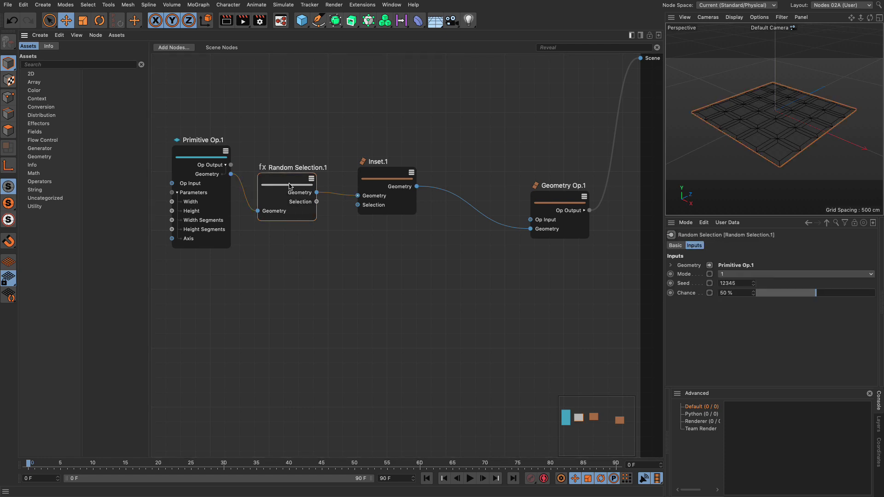
pyautogui.click(727, 274)
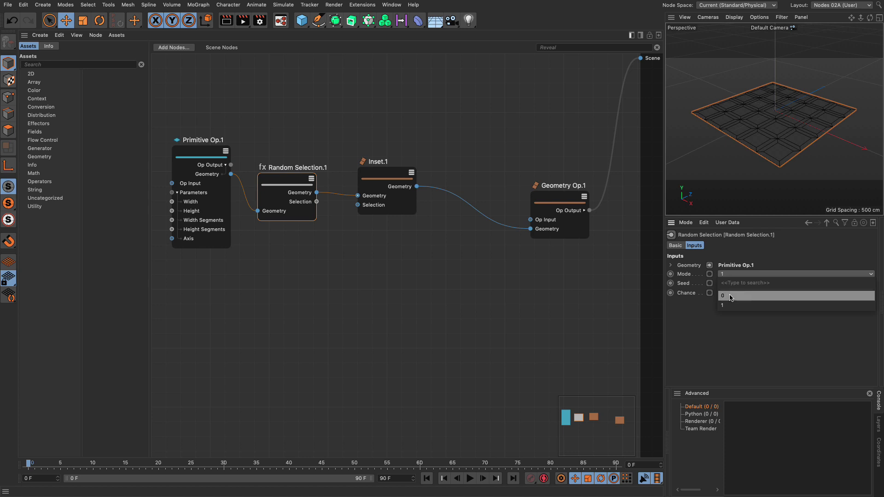
pyautogui.click(730, 296)
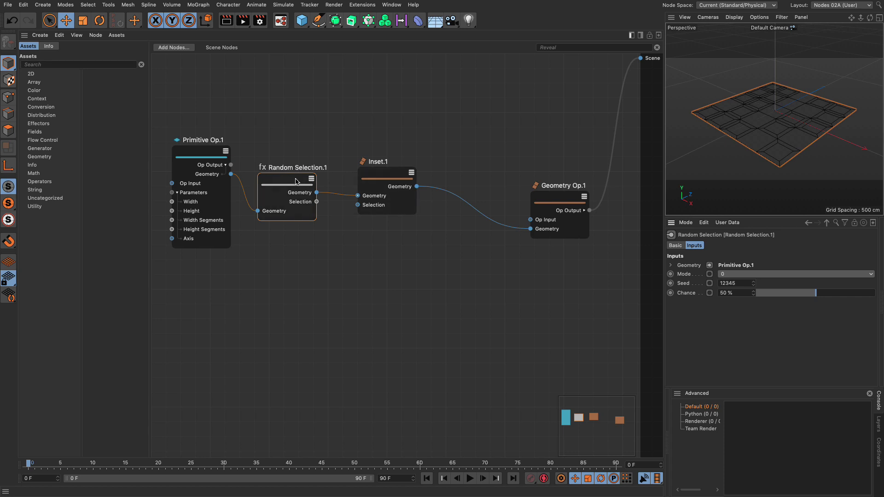
pyautogui.moveTo(378, 176); pyautogui.dragTo(365, 174)
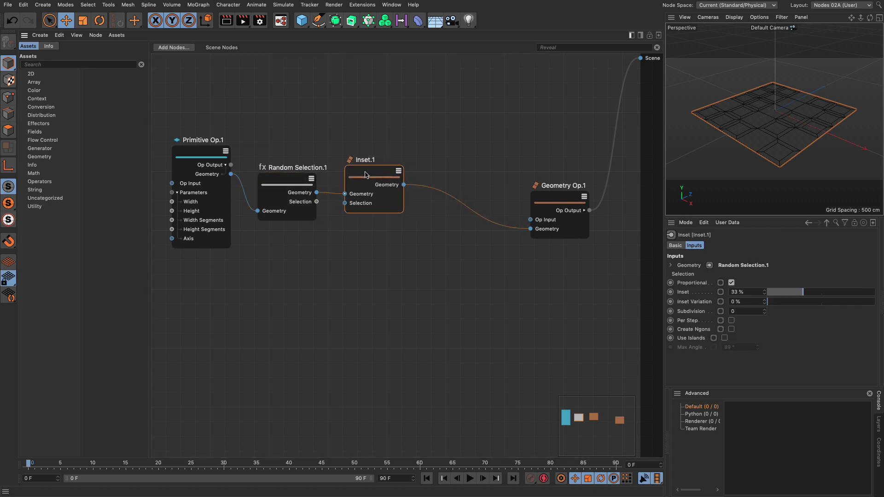
pyautogui.click(289, 180)
pyautogui.moveTo(796, 294)
pyautogui.mouseDown()
pyautogui.moveTo(767, 295)
pyautogui.moveTo(786, 296)
pyautogui.mouseUp()
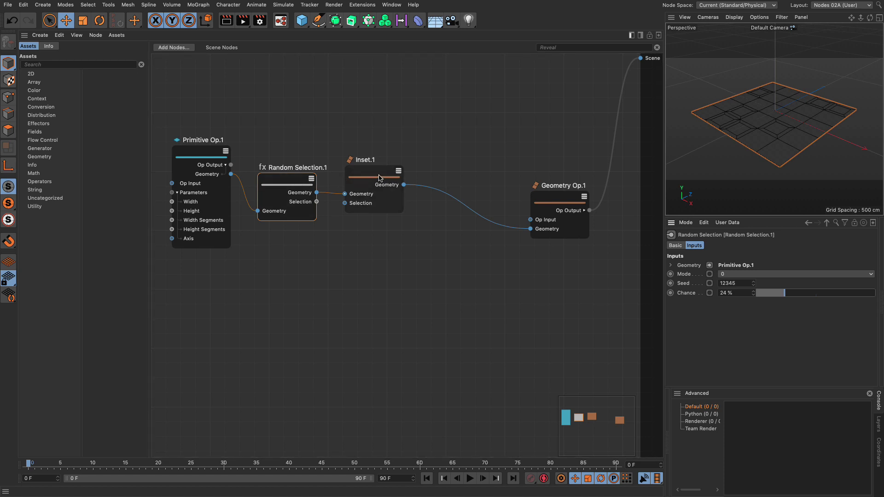
# Insert an Extrude node after Inset.1 with 269 cm offset and 36 % variation
pyautogui.doubleClick(375, 262)
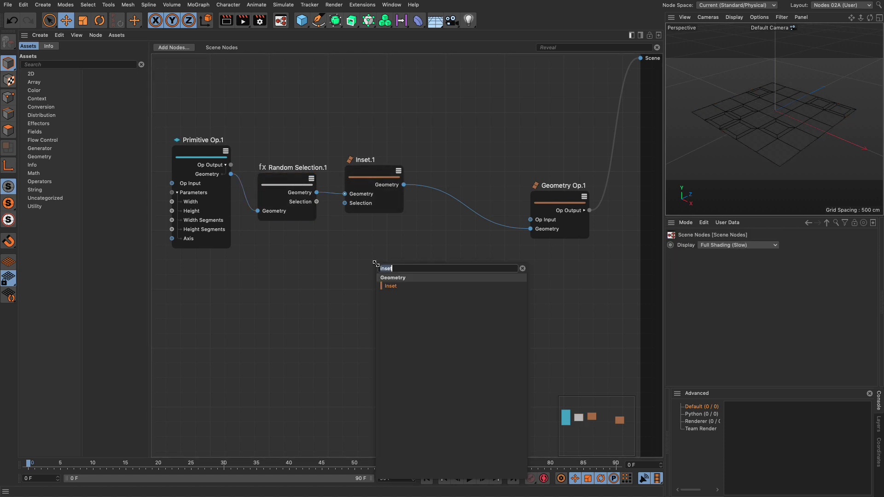
pyautogui.write('extrude')
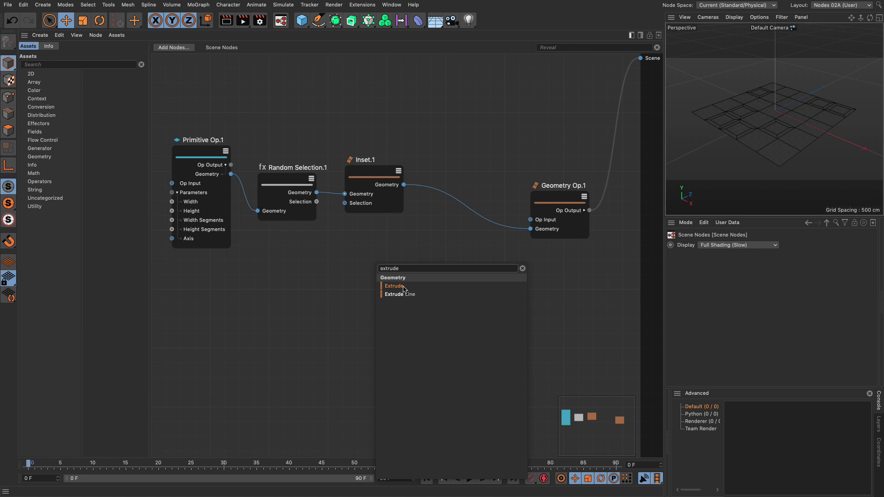
pyautogui.moveTo(402, 289); pyautogui.dragTo(427, 189)
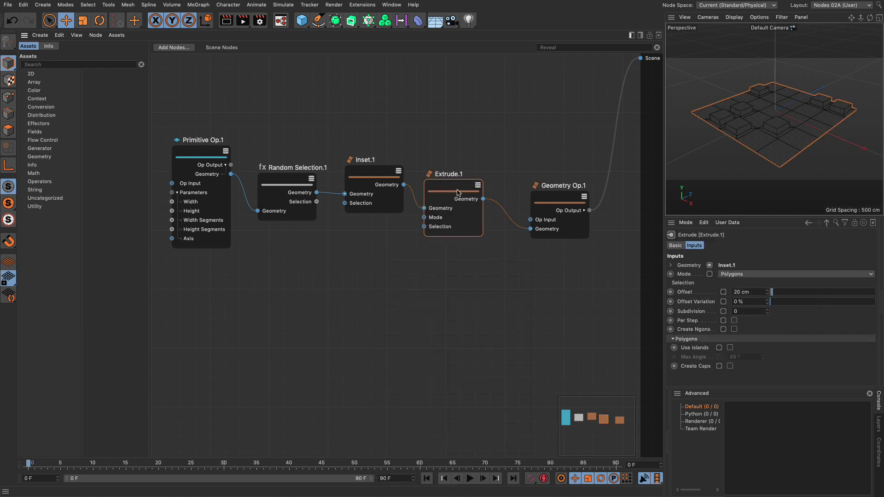
pyautogui.moveTo(777, 294); pyautogui.dragTo(799, 296)
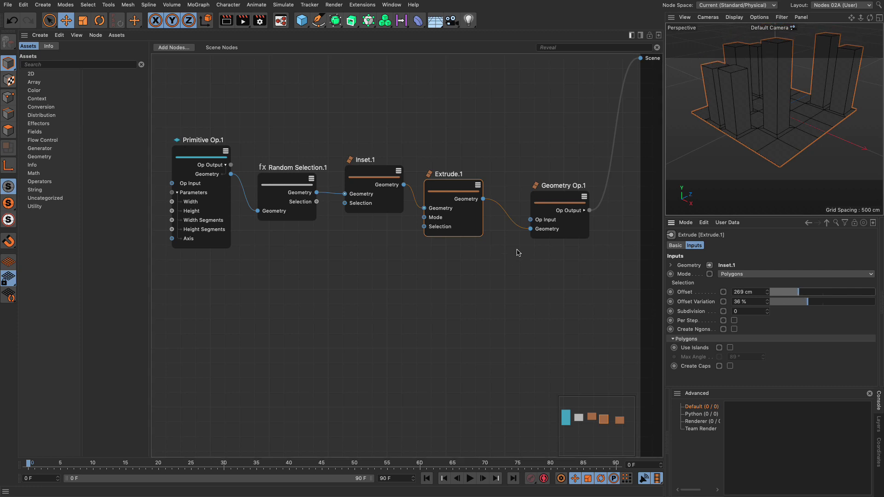
pyautogui.moveTo(536, 236); pyautogui.dragTo(594, 230)
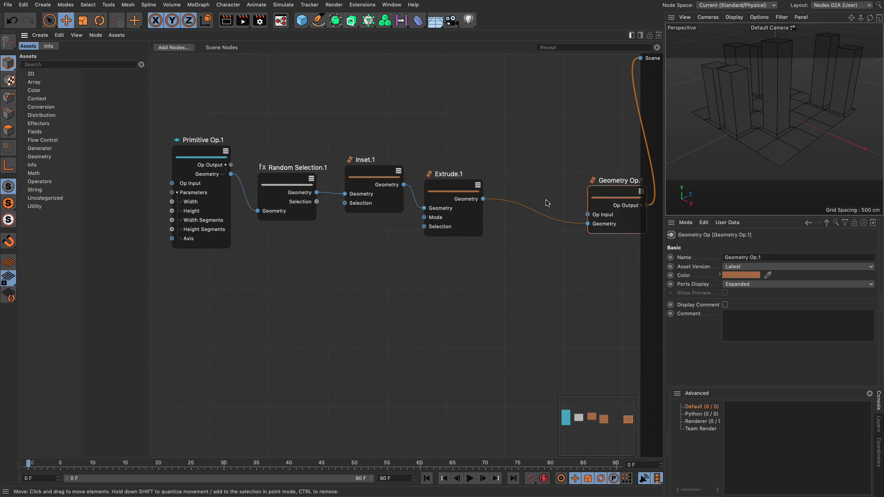
pyautogui.hscroll(6, 550, 197)
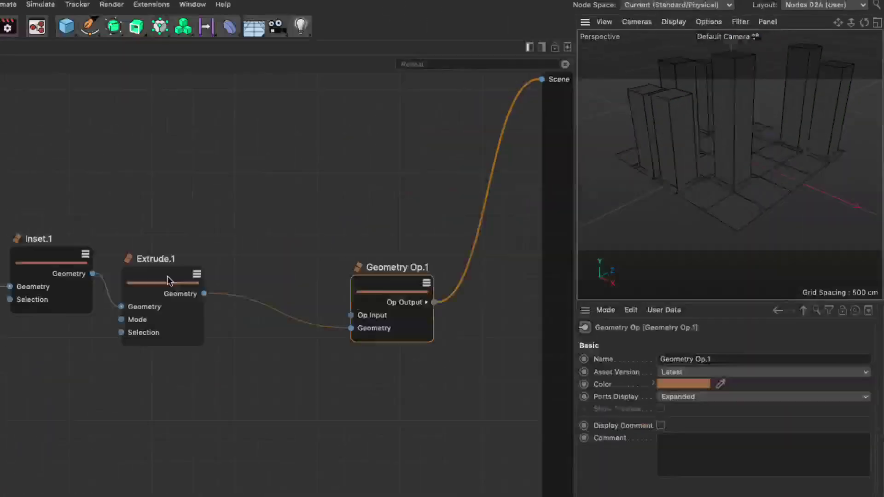
# Duplicate Extrude.1 into Extrude.2 before Geometry Op.1, with 120 cm offset and 45 % variation
pyautogui.click(168, 280)
pyautogui.keyDown('ctrl'); pyautogui.moveTo(168, 280); pyautogui.dragTo(222, 333); pyautogui.keyUp('ctrl')
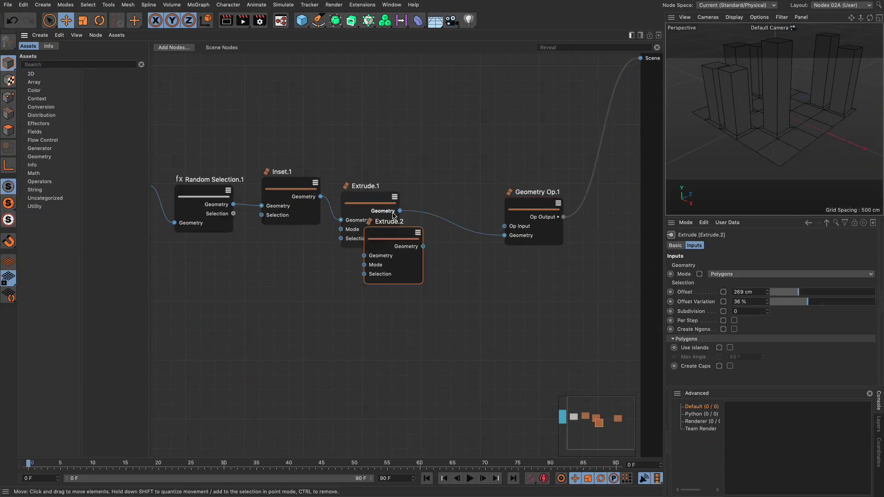
pyautogui.moveTo(413, 240); pyautogui.dragTo(442, 243)
pyautogui.moveTo(400, 211); pyautogui.dragTo(410, 257)
pyautogui.moveTo(469, 248); pyautogui.dragTo(505, 235)
pyautogui.moveTo(442, 237); pyautogui.dragTo(446, 224)
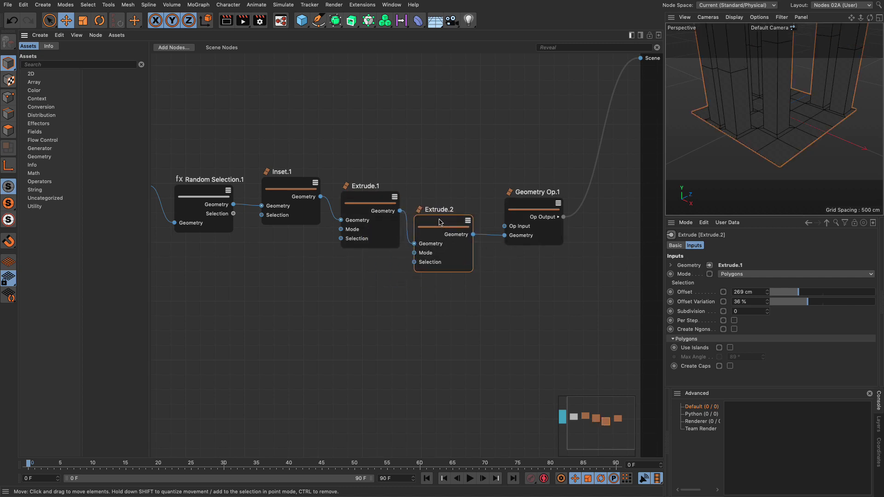
pyautogui.moveTo(791, 295); pyautogui.dragTo(818, 305)
# Orbit and zoom around the stacked towers to inspect them
pyautogui.scroll(-5, 779, 154)
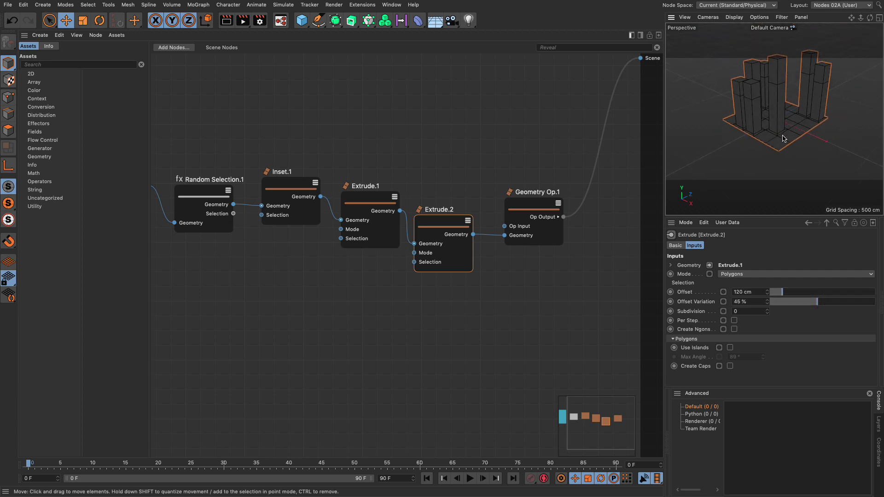
pyautogui.moveTo(774, 160)
pyautogui.keyDown('alt'); pyautogui.mouseDown()
pyautogui.moveTo(774, 145)
pyautogui.moveTo(708, 140)
pyautogui.moveTo(781, 148)
pyautogui.mouseUp(); pyautogui.keyUp('alt')
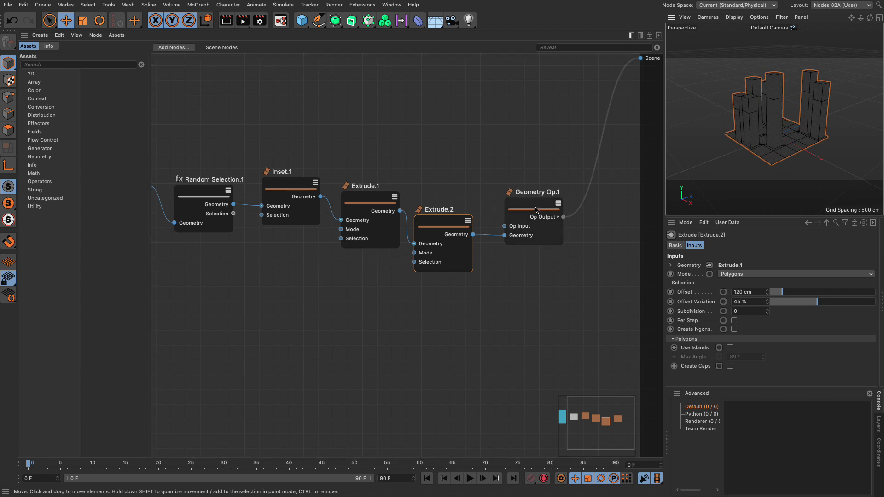
pyautogui.moveTo(531, 212); pyautogui.dragTo(540, 165)
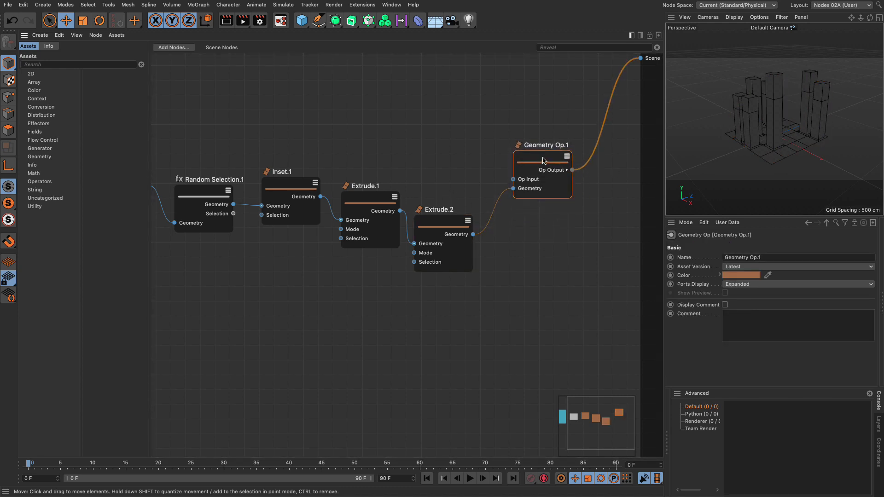
pyautogui.keyDown('alt'); pyautogui.moveTo(748, 131); pyautogui.dragTo(787, 135, button='right'); pyautogui.keyUp('alt')
pyautogui.keyDown('alt'); pyautogui.moveTo(762, 129); pyautogui.dragTo(731, 127); pyautogui.keyUp('alt')
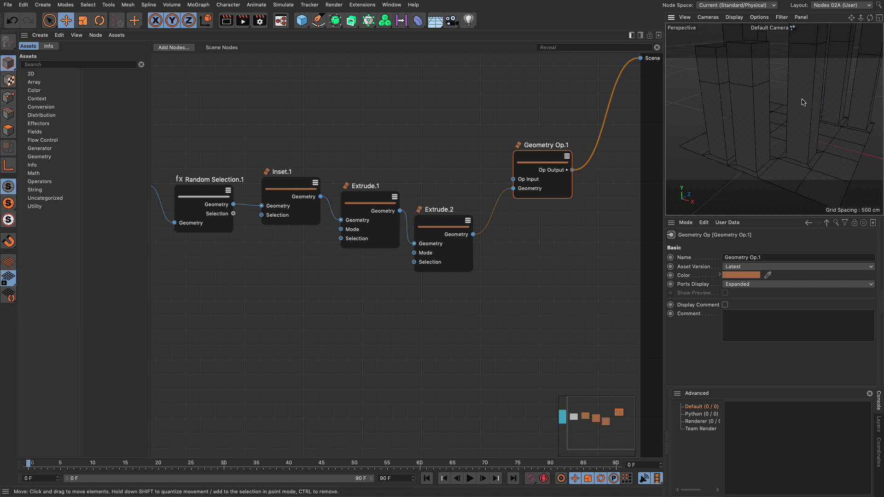
pyautogui.keyDown('alt'); pyautogui.moveTo(804, 99); pyautogui.dragTo(790, 99); pyautogui.keyUp('alt')
pyautogui.keyDown('alt'); pyautogui.moveTo(791, 101); pyautogui.dragTo(795, 114, button='right'); pyautogui.keyUp('alt')
pyautogui.keyDown('alt'); pyautogui.moveTo(795, 114); pyautogui.dragTo(790, 118, button='middle'); pyautogui.keyUp('alt')
pyautogui.keyDown('alt'); pyautogui.moveTo(791, 120); pyautogui.dragTo(794, 101, button='right'); pyautogui.keyUp('alt')
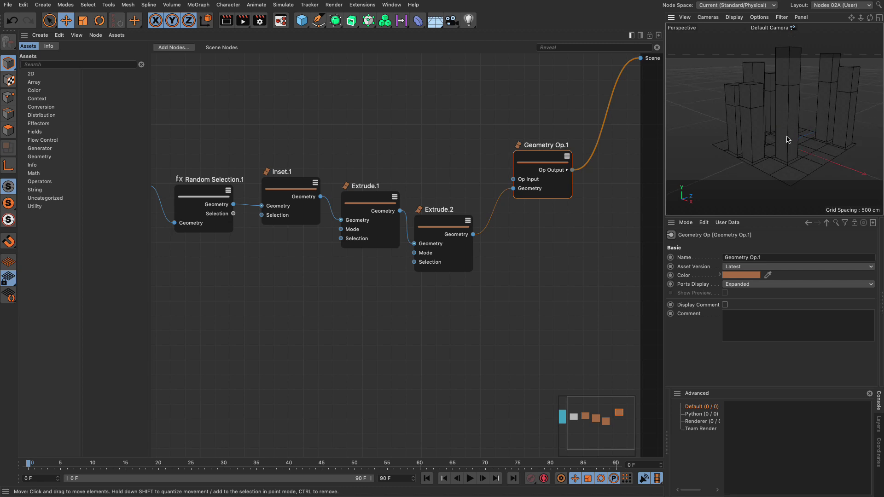
pyautogui.moveTo(788, 132)
pyautogui.keyDown('alt'); pyautogui.mouseDown()
pyautogui.moveTo(790, 107)
pyautogui.moveTo(790, 122)
pyautogui.mouseUp(); pyautogui.keyUp('alt')
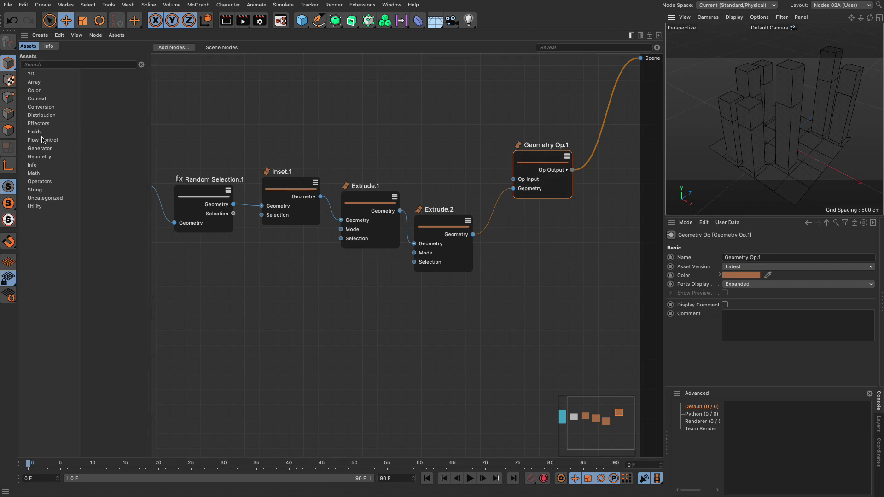
# Enable polygon mode and inspect the Extrude.1 and Inset.1 nodes' affected polygons
pyautogui.click(9, 132)
pyautogui.click(367, 199)
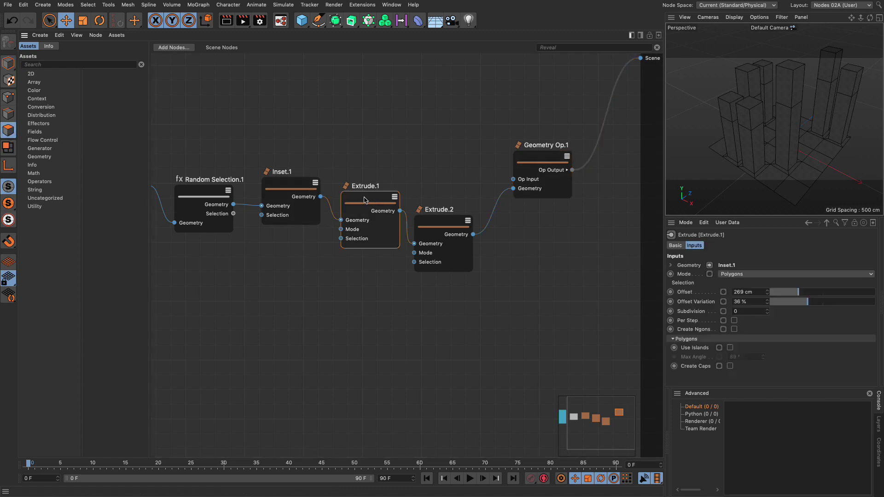
pyautogui.click(299, 189)
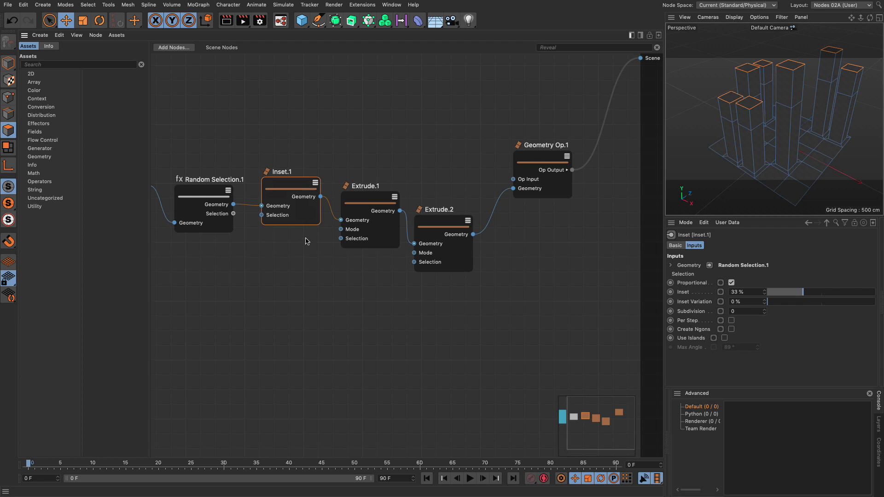
pyautogui.click(362, 216)
pyautogui.scroll(5, 754, 148)
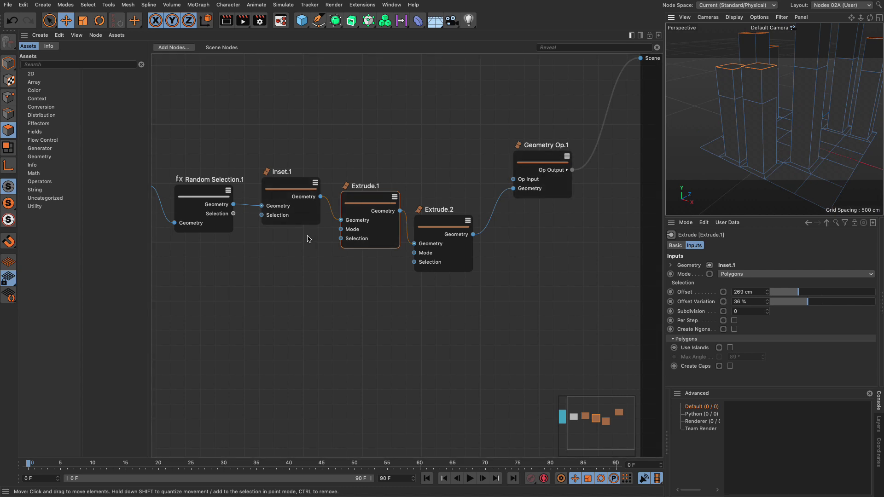
pyautogui.click(294, 185)
pyautogui.hscroll(-10, 297, 238)
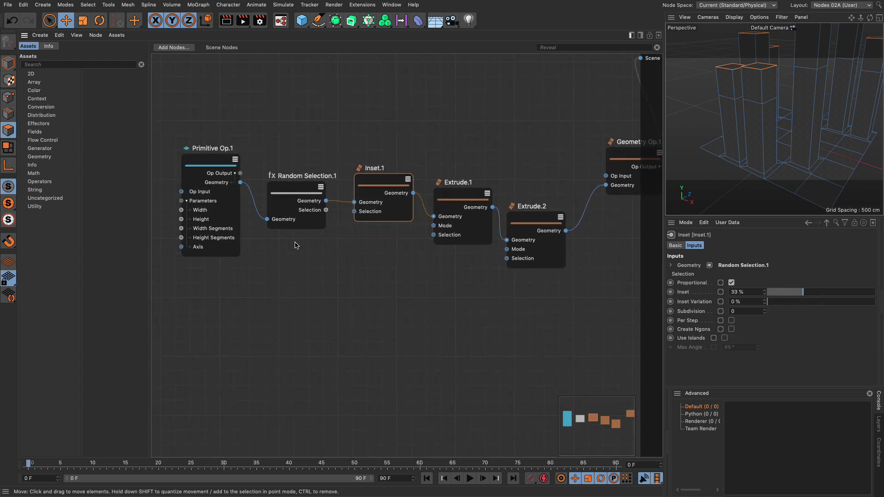
# Wire Extrude.1's geometry straight into Geometry Op.1, comparing against Inset.1, then tidy Inset.1 and Extrude.1
pyautogui.moveTo(378, 184); pyautogui.dragTo(567, 195)
pyautogui.hscroll(4, 474, 171)
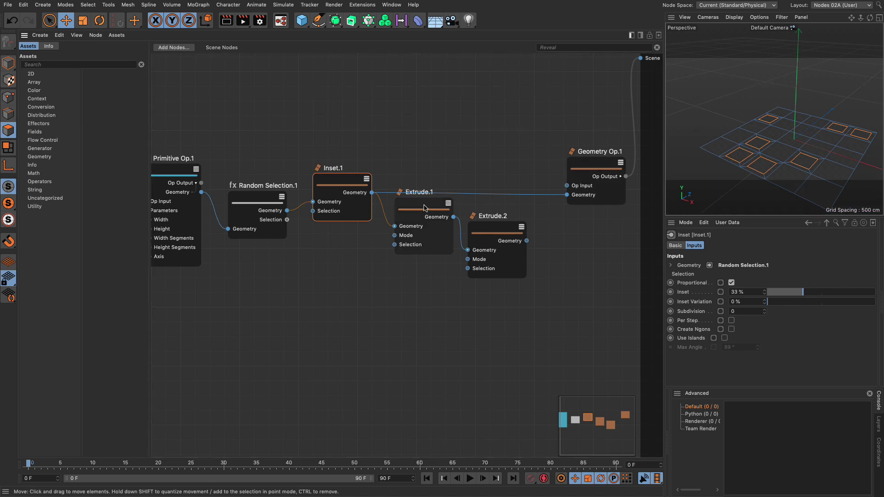
pyautogui.moveTo(453, 217); pyautogui.dragTo(567, 195)
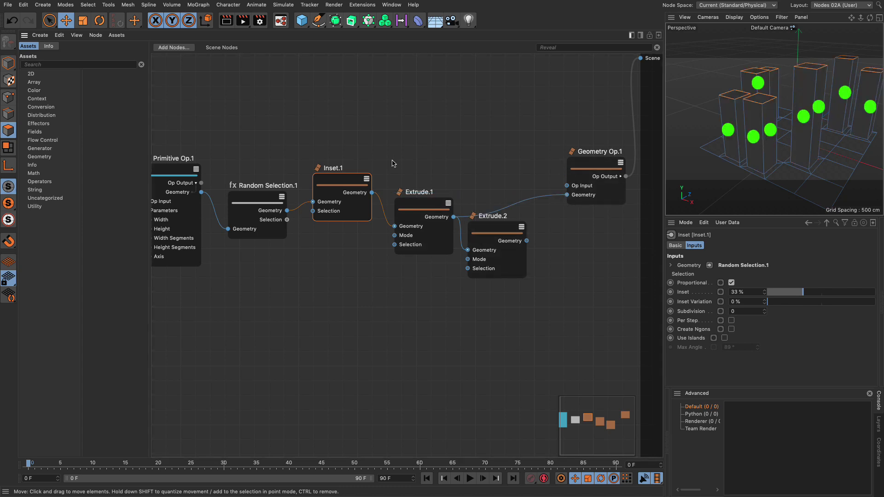
pyautogui.moveTo(372, 193); pyautogui.dragTo(566, 195)
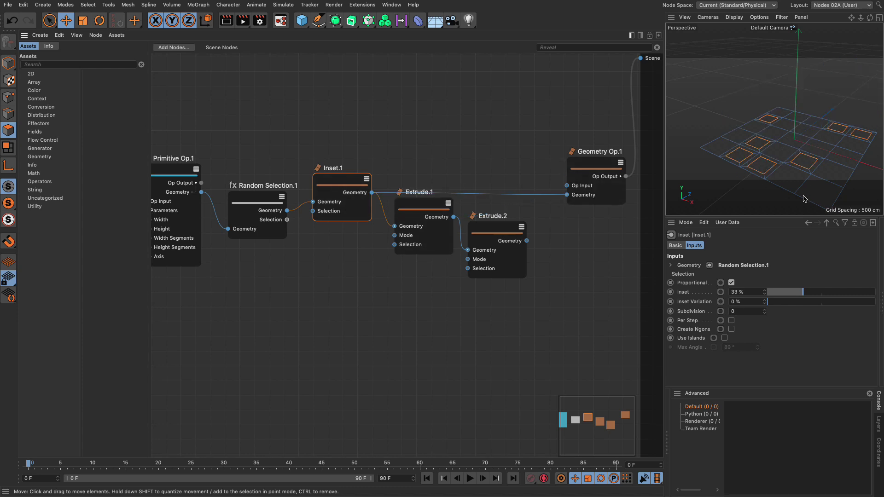
pyautogui.click(434, 209)
pyautogui.moveTo(454, 217); pyautogui.dragTo(567, 195)
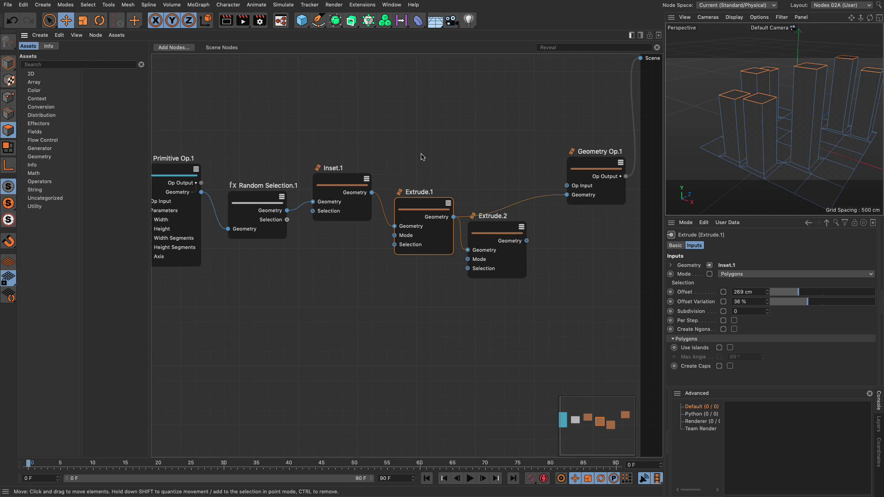
pyautogui.moveTo(358, 181); pyautogui.dragTo(346, 183)
pyautogui.moveTo(428, 208); pyautogui.dragTo(428, 200)
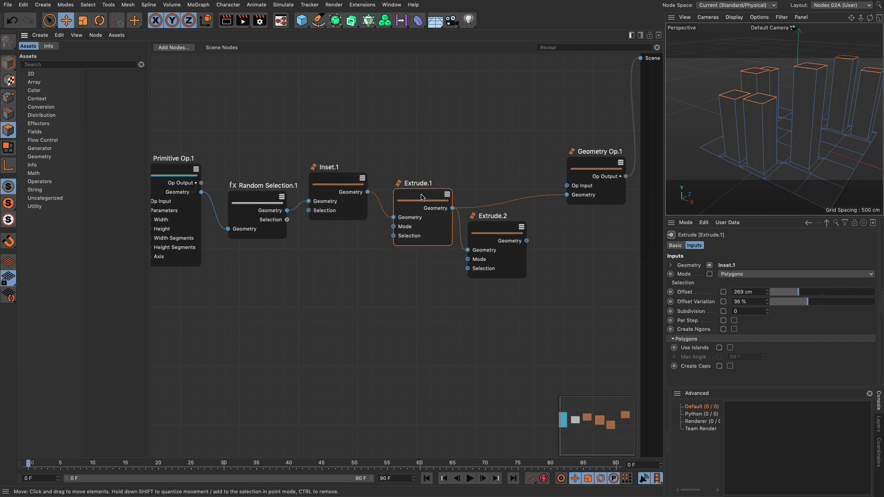
# Add a Selection Range node set to Polygons, fed by Inset.1's geometry
pyautogui.click(100, 65)
pyautogui.write('range')
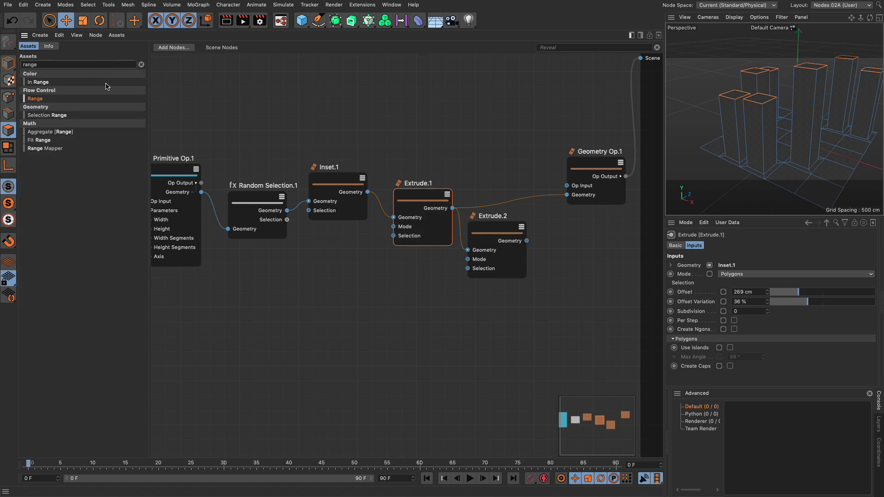
pyautogui.moveTo(62, 118); pyautogui.dragTo(365, 295)
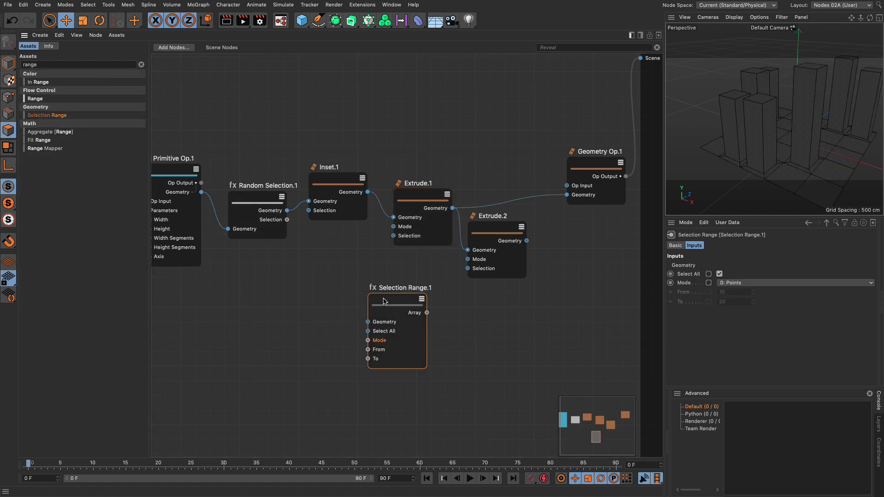
pyautogui.click(741, 284)
pyautogui.click(744, 314)
pyautogui.moveTo(367, 192); pyautogui.dragTo(353, 288)
# Duplicate it as Selection Range.2 reading Extrude.1's geometry, and rearrange the nodes
pyautogui.press('super+c')
pyautogui.press('super+v')
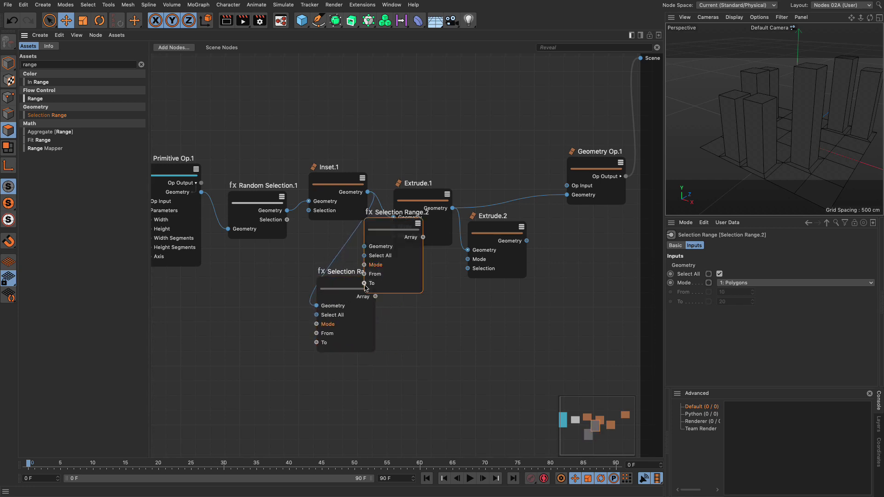
pyautogui.moveTo(391, 227); pyautogui.dragTo(451, 304)
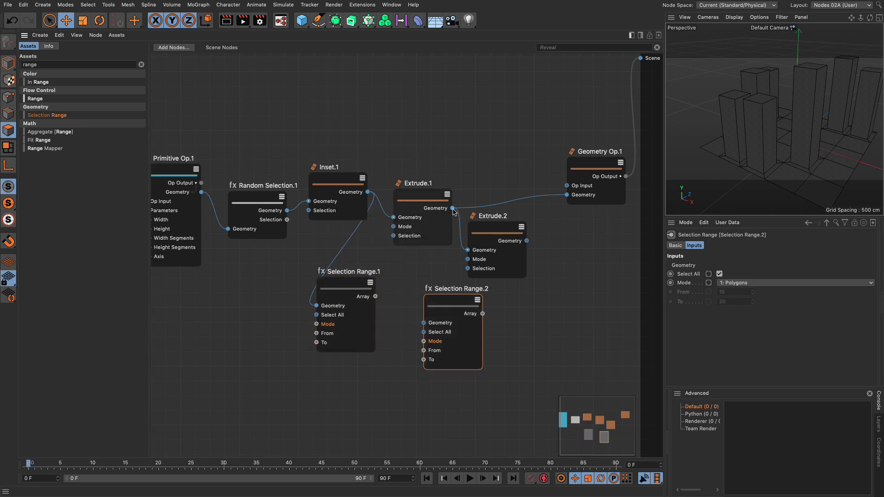
pyautogui.moveTo(453, 208); pyautogui.dragTo(423, 323)
pyautogui.click(356, 288)
pyautogui.moveTo(356, 288); pyautogui.dragTo(357, 349)
pyautogui.moveTo(458, 306); pyautogui.dragTo(447, 293)
pyautogui.moveTo(489, 230); pyautogui.dragTo(507, 218)
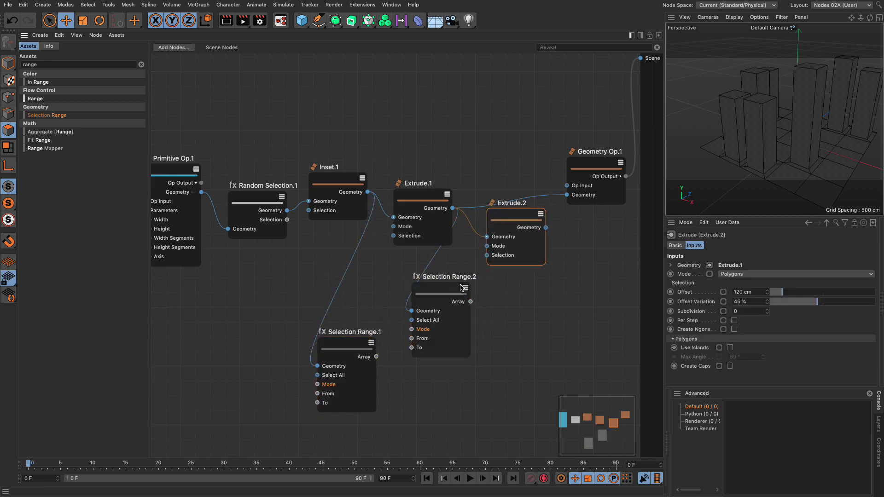
pyautogui.moveTo(453, 295); pyautogui.dragTo(453, 292)
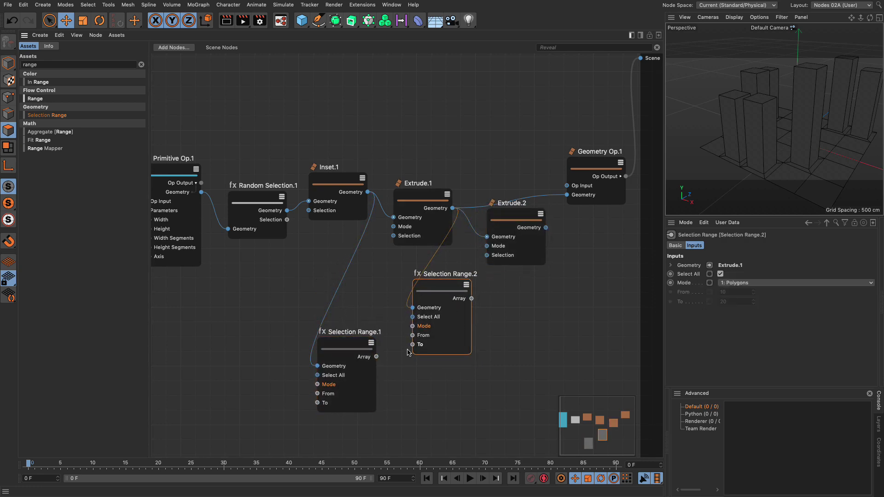
# Add an Erase Index node with Selection Range.2's array as input and Selection Range.1's array as indices
pyautogui.click(82, 65)
pyautogui.write('erase')
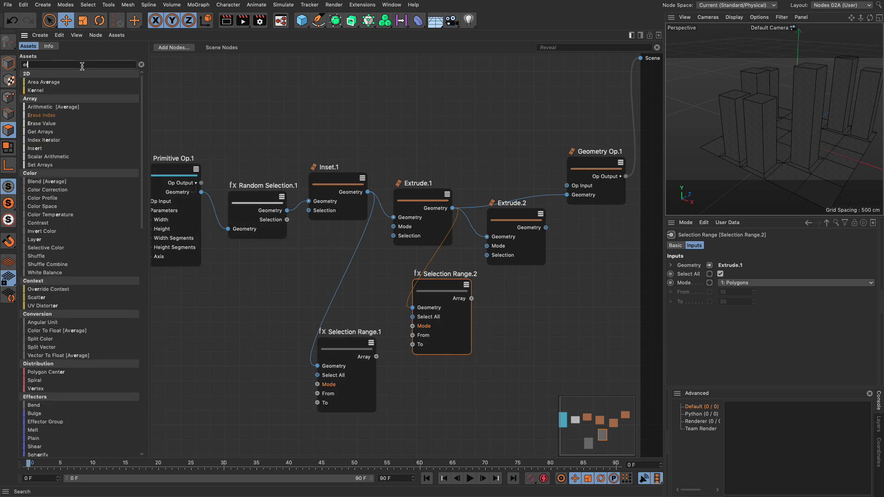
pyautogui.moveTo(51, 85)
pyautogui.mouseDown()
pyautogui.moveTo(468, 271)
pyautogui.moveTo(508, 318)
pyautogui.mouseUp()
pyautogui.moveTo(451, 289); pyautogui.dragTo(443, 283)
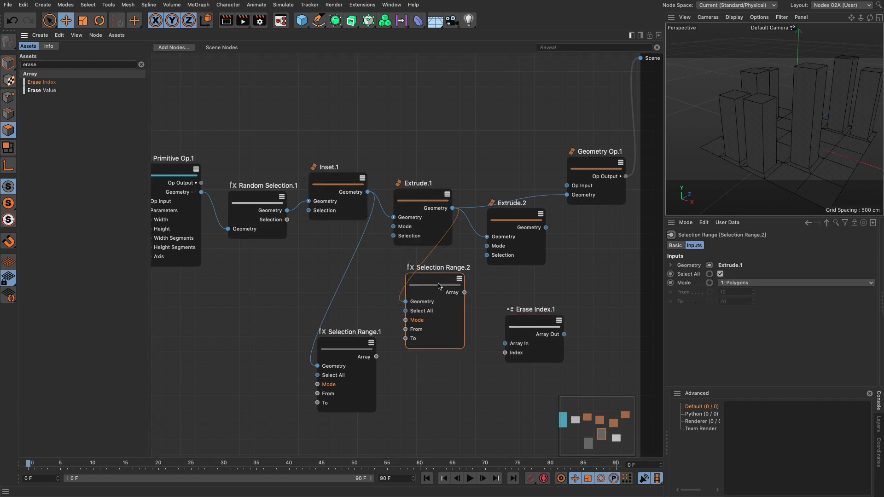
pyautogui.moveTo(464, 292); pyautogui.dragTo(505, 348)
pyautogui.moveTo(376, 356)
pyautogui.mouseDown()
pyautogui.moveTo(469, 369)
pyautogui.moveTo(505, 353)
pyautogui.mouseUp()
# Rearrange Erase Index.1, Selection Range.2, Geometry Op.1 and Extrude.2 to tidy the graph
pyautogui.moveTo(538, 322); pyautogui.dragTo(515, 314)
pyautogui.moveTo(438, 285); pyautogui.dragTo(433, 284)
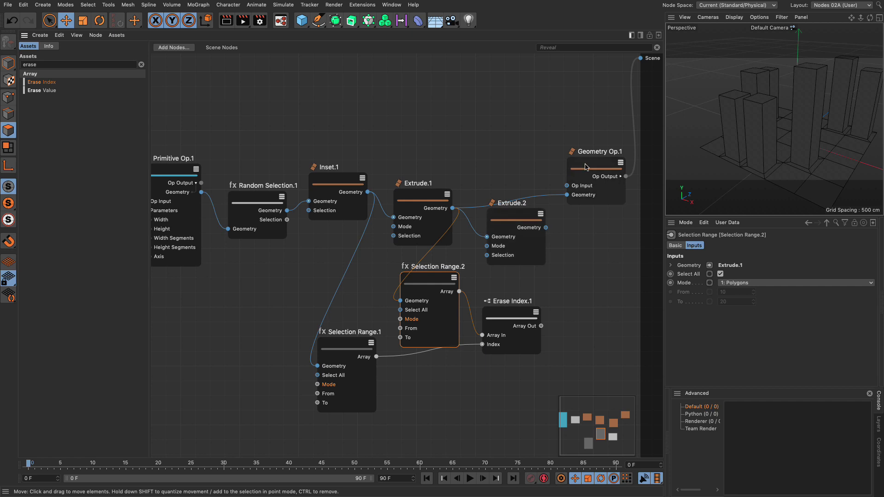
pyautogui.moveTo(585, 167); pyautogui.dragTo(610, 146)
pyautogui.moveTo(533, 232); pyautogui.dragTo(554, 124)
pyautogui.moveTo(429, 282); pyautogui.dragTo(416, 281)
pyautogui.moveTo(510, 318); pyautogui.dragTo(514, 307)
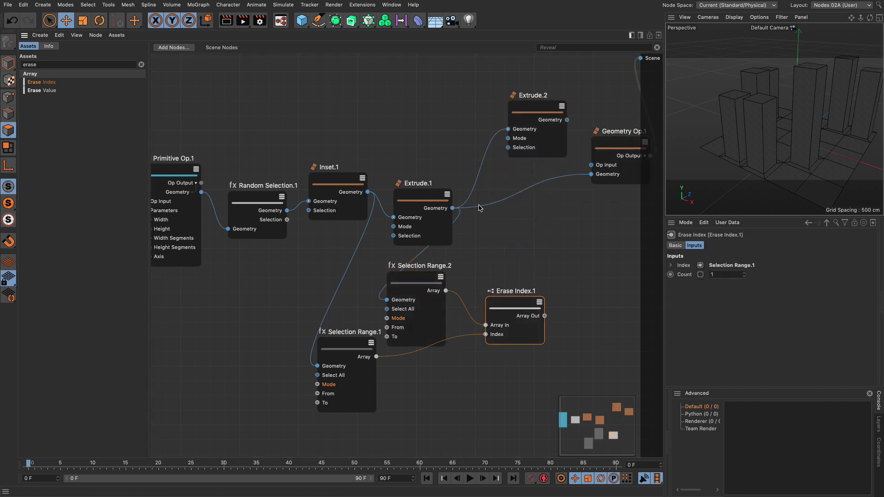
# Add a Subdivide.1 node from the 'subd' search, fed by Extrude.1's geometry, and arrange it near Erase Index.1
pyautogui.click(110, 65)
pyautogui.write('subd')
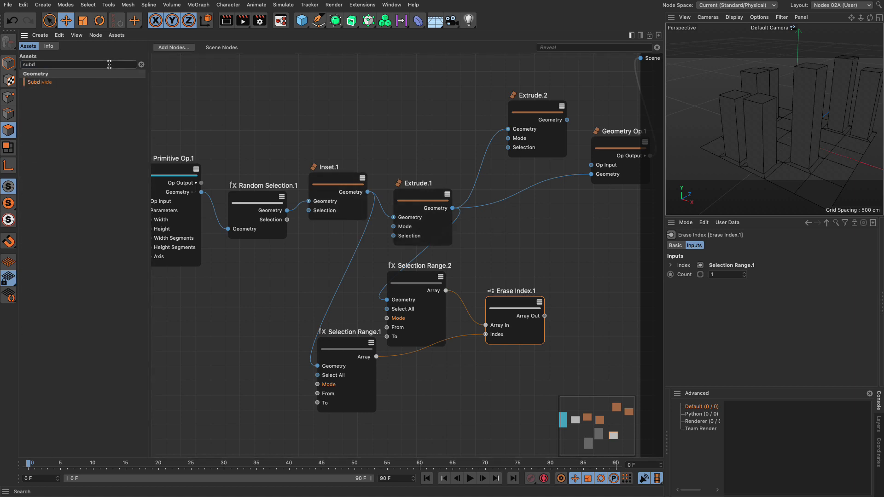
pyautogui.moveTo(46, 82); pyautogui.dragTo(500, 228)
pyautogui.moveTo(517, 256); pyautogui.dragTo(455, 210)
pyautogui.moveTo(560, 237); pyautogui.dragTo(591, 174)
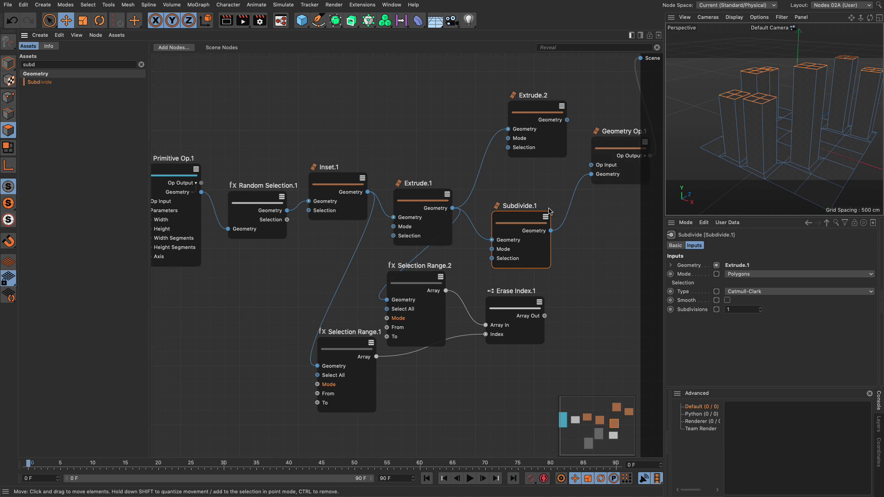
pyautogui.moveTo(517, 222); pyautogui.dragTo(533, 202)
pyautogui.moveTo(529, 312)
pyautogui.mouseDown()
pyautogui.moveTo(493, 312)
pyautogui.moveTo(514, 283)
pyautogui.moveTo(505, 242)
pyautogui.mouseUp()
pyautogui.click(498, 275)
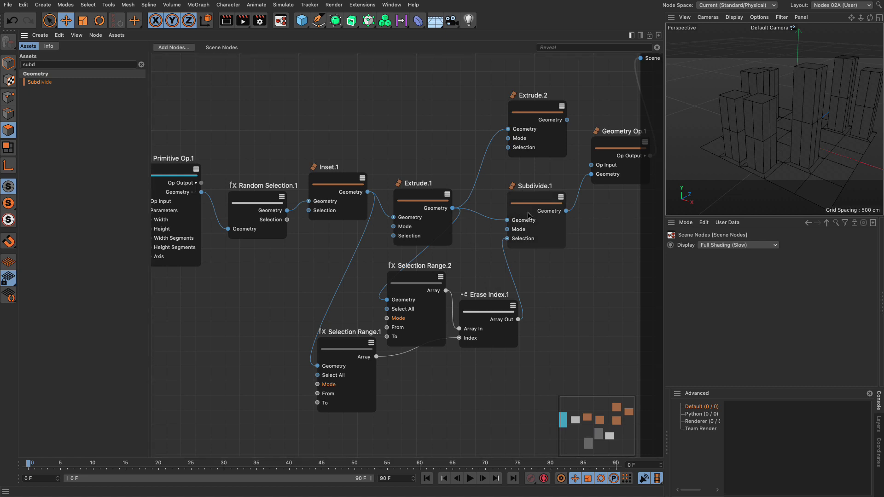
# Add an Active Selection node feeding Subdivide.1, with Erase Index.1's output as its Indices
pyautogui.doubleClick(494, 265)
pyautogui.write('active')
pyautogui.doubleClick(516, 286)
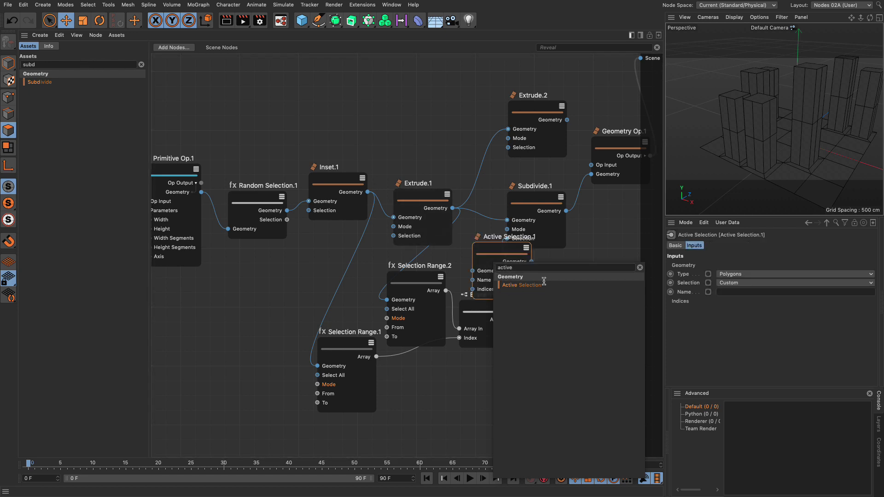
pyautogui.click(573, 254)
pyautogui.moveTo(525, 214); pyautogui.dragTo(555, 193)
pyautogui.moveTo(484, 303); pyautogui.dragTo(469, 325)
pyautogui.moveTo(499, 256)
pyautogui.mouseDown()
pyautogui.moveTo(505, 236)
pyautogui.moveTo(478, 252)
pyautogui.moveTo(537, 200)
pyautogui.mouseUp()
pyautogui.moveTo(489, 240); pyautogui.dragTo(514, 243)
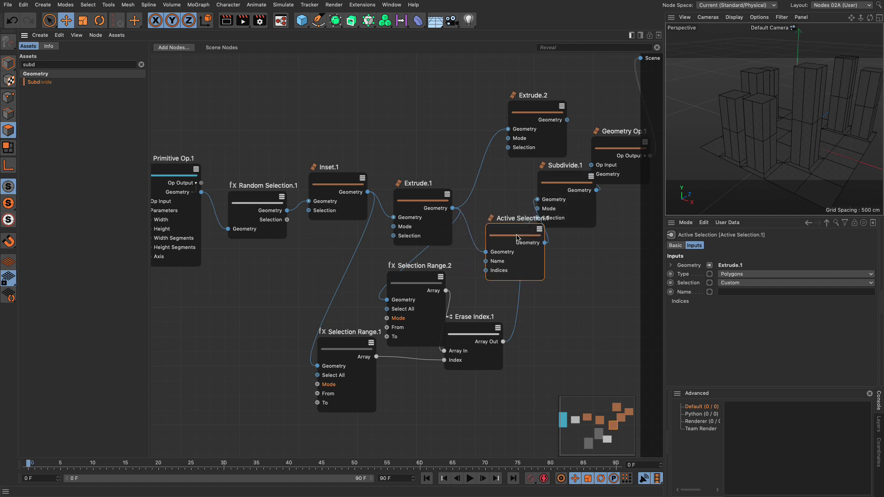
pyautogui.moveTo(504, 343); pyautogui.dragTo(486, 270)
# Tidy the layout of Geometry Op.1, Subdivide.1 and Active Selection.1
pyautogui.moveTo(572, 261); pyautogui.dragTo(447, 295, button='middle')
pyautogui.moveTo(501, 178); pyautogui.dragTo(548, 171)
pyautogui.moveTo(443, 214); pyautogui.dragTo(478, 212)
pyautogui.moveTo(400, 263); pyautogui.dragTo(398, 241)
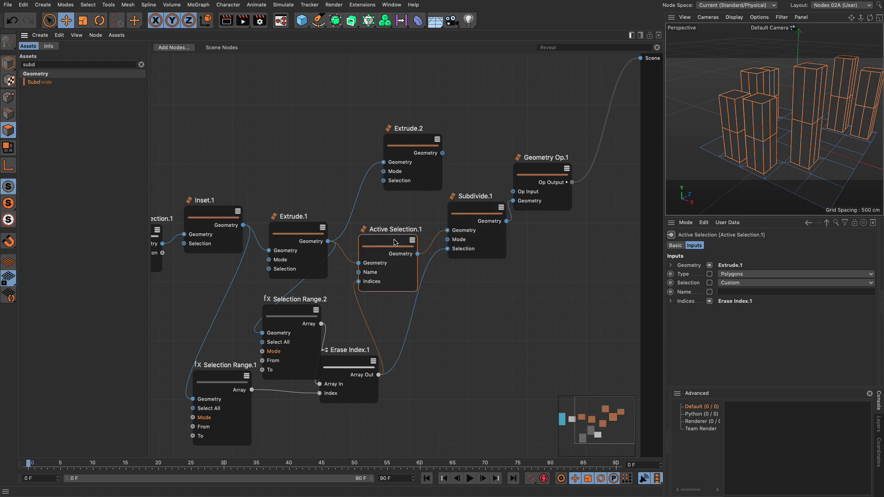
pyautogui.click(421, 301)
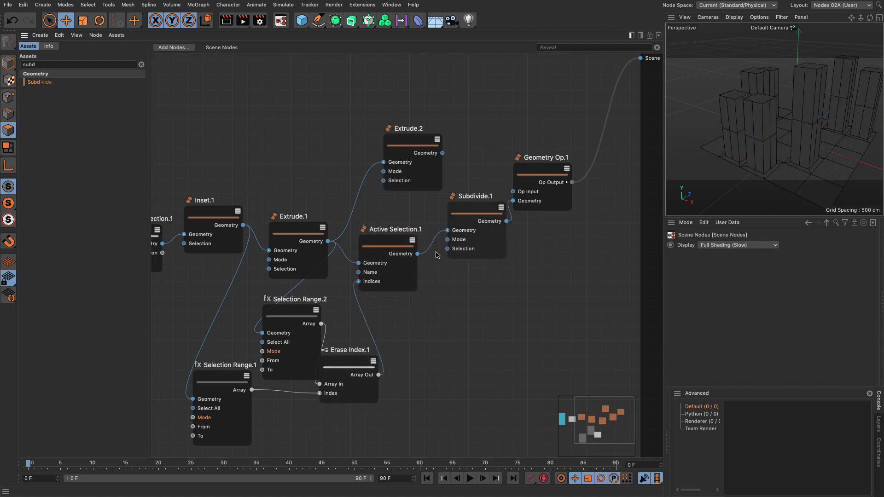
# Set Subdivide.1 to 3 Catmull-Clark subdivisions to split the towers into finer segments
pyautogui.moveTo(401, 236); pyautogui.dragTo(404, 227)
pyautogui.click(482, 211)
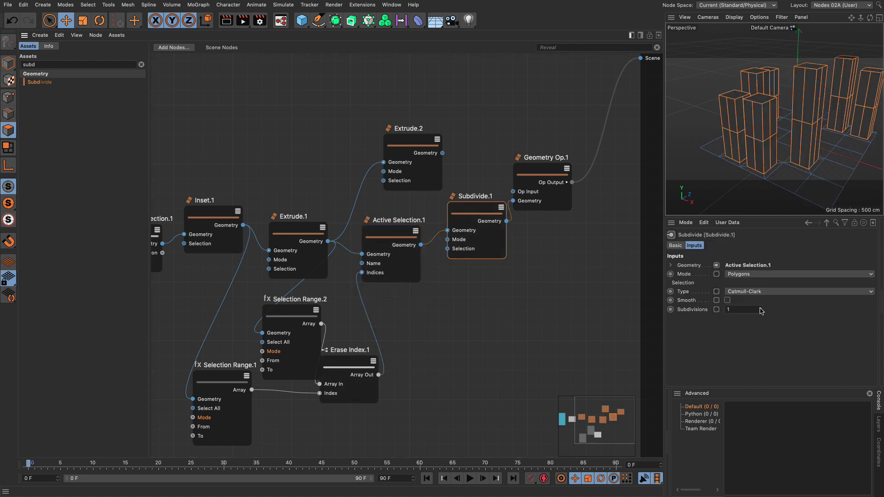
pyautogui.click(761, 308)
pyautogui.click(761, 309)
pyautogui.click(761, 312)
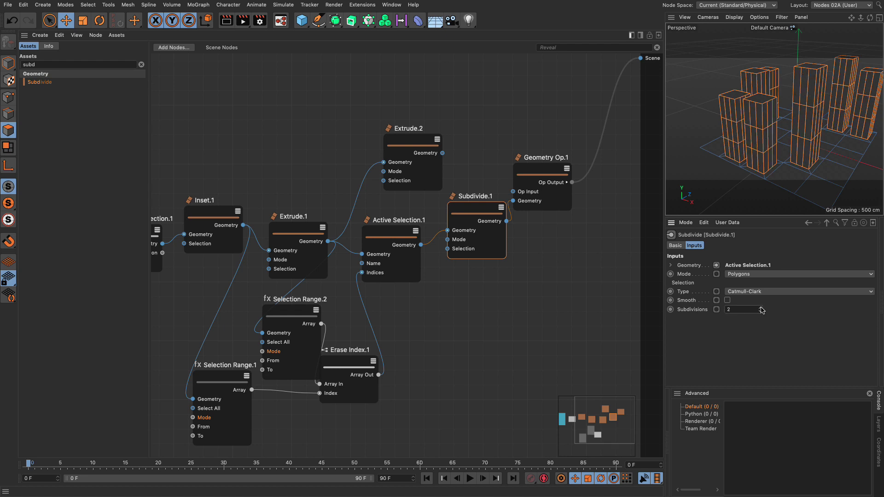
pyautogui.click(762, 308)
pyautogui.click(760, 308)
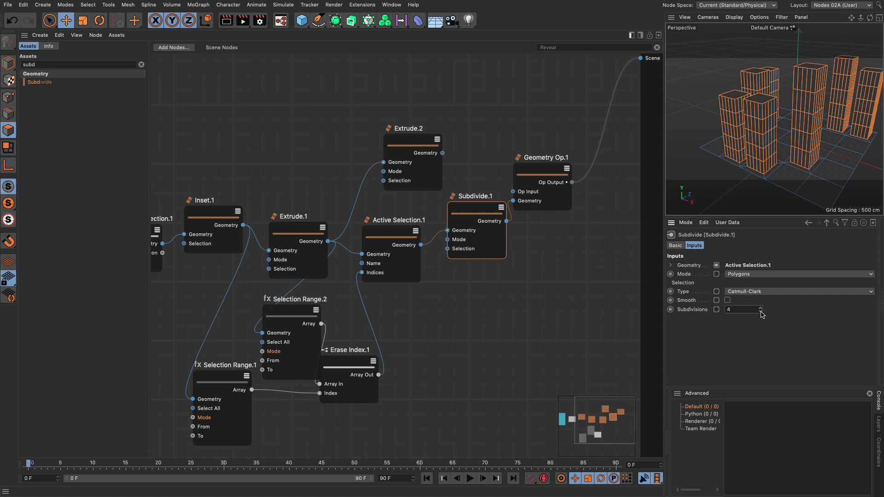
# Move Geometry Op.1 up and to the right in the graph
pyautogui.moveTo(541, 171); pyautogui.dragTo(585, 160)
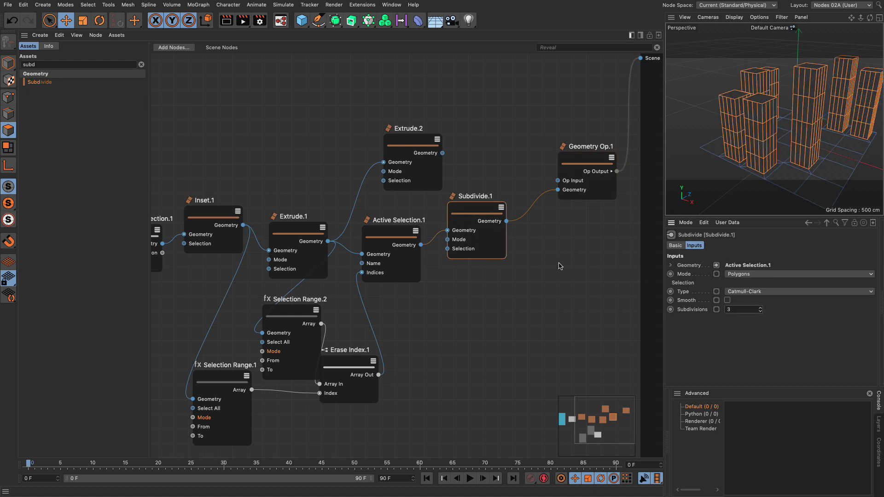
pyautogui.moveTo(581, 166); pyautogui.dragTo(606, 150)
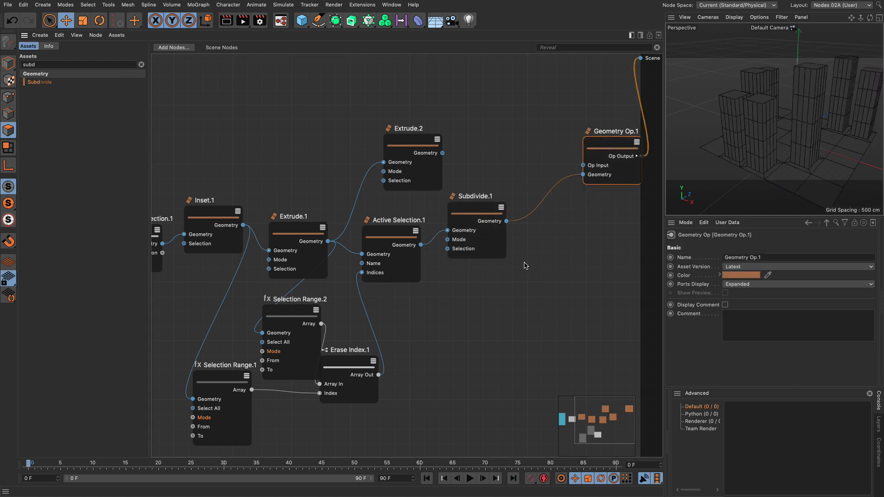
pyautogui.scroll(2, 518, 247)
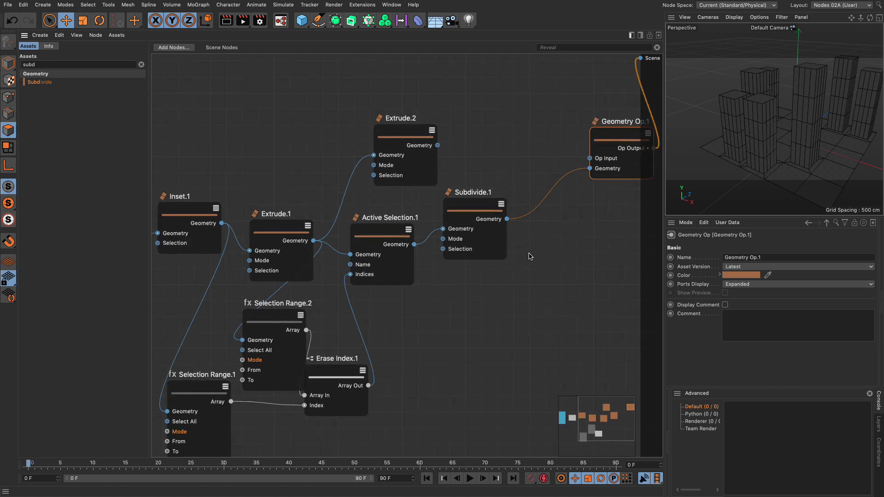
# Insert an Inset.2 node after Subdivide.1 with Proportional off and a fixed 1 cm inset
pyautogui.doubleClick(529, 254)
pyautogui.write('inset')
pyautogui.moveTo(548, 279); pyautogui.dragTo(529, 221)
pyautogui.click(732, 283)
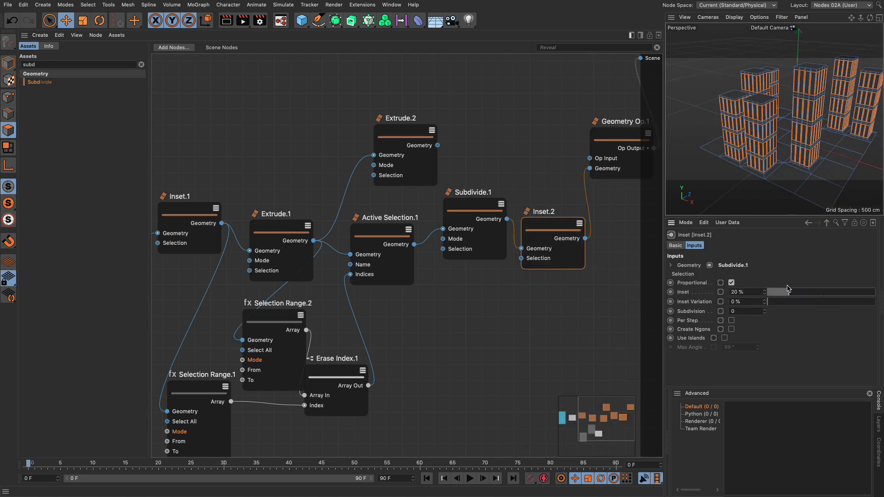
pyautogui.scroll(5, 748, 108)
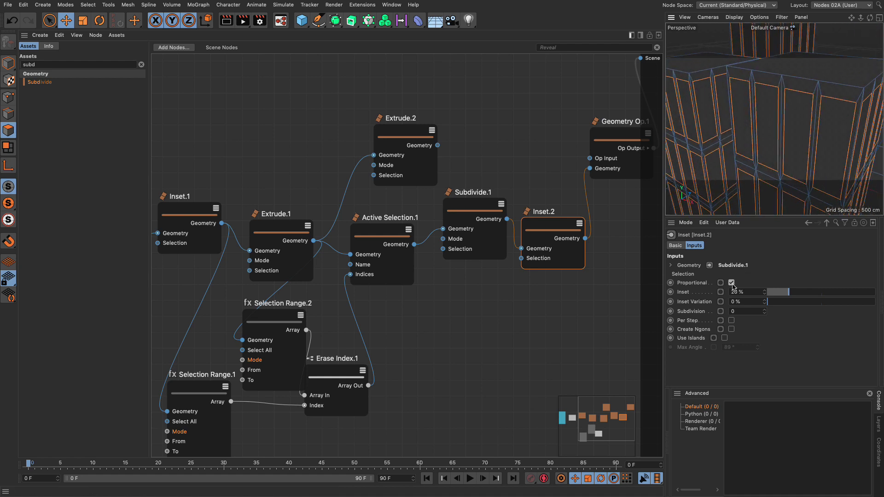
pyautogui.click(732, 283)
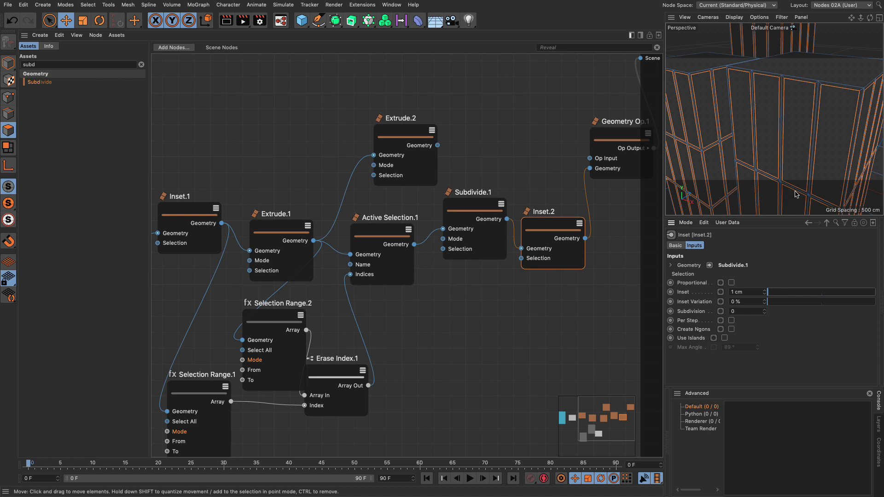
pyautogui.hscroll(5, 583, 280)
pyautogui.moveTo(438, 154); pyautogui.dragTo(521, 127)
# Insert Extrude.3 after Inset.2 with a -2 cm offset to recess the window panels
pyautogui.click(453, 291)
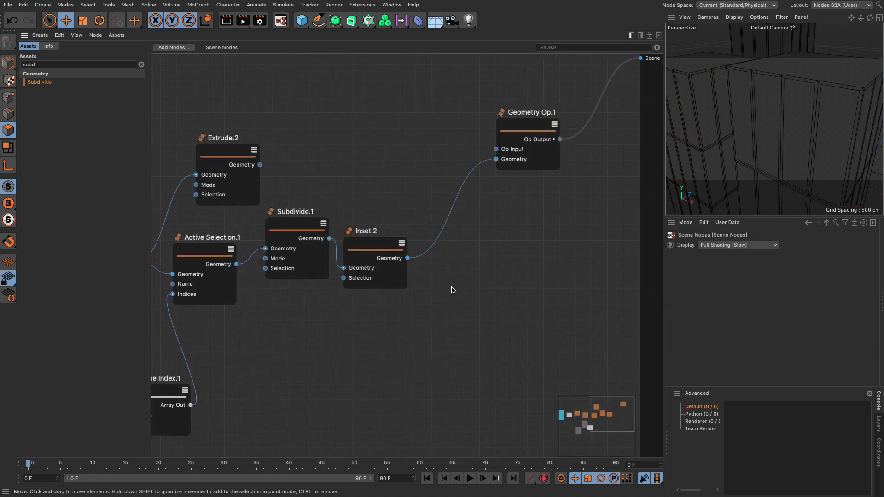
pyautogui.doubleClick(453, 290)
pyautogui.write('extru')
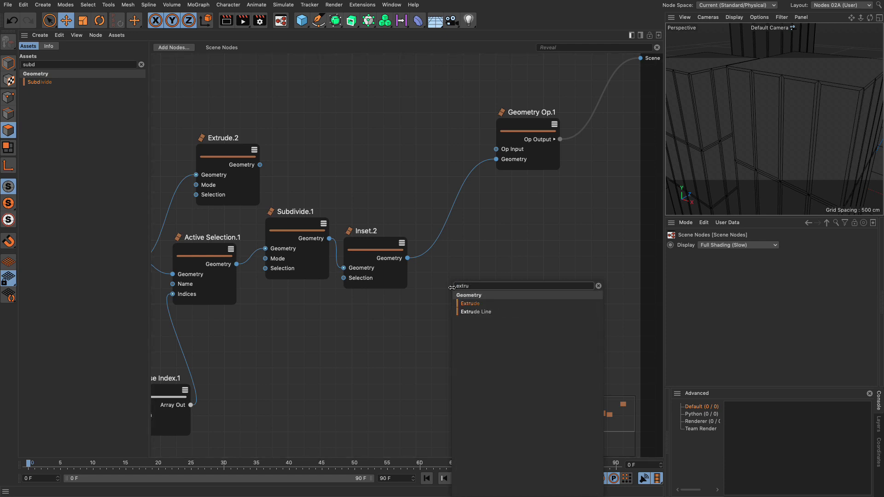
pyautogui.moveTo(470, 305); pyautogui.dragTo(432, 246)
pyautogui.moveTo(769, 297); pyautogui.dragTo(768, 320)
pyautogui.click(545, 285)
pyautogui.scroll(-2, 551, 247)
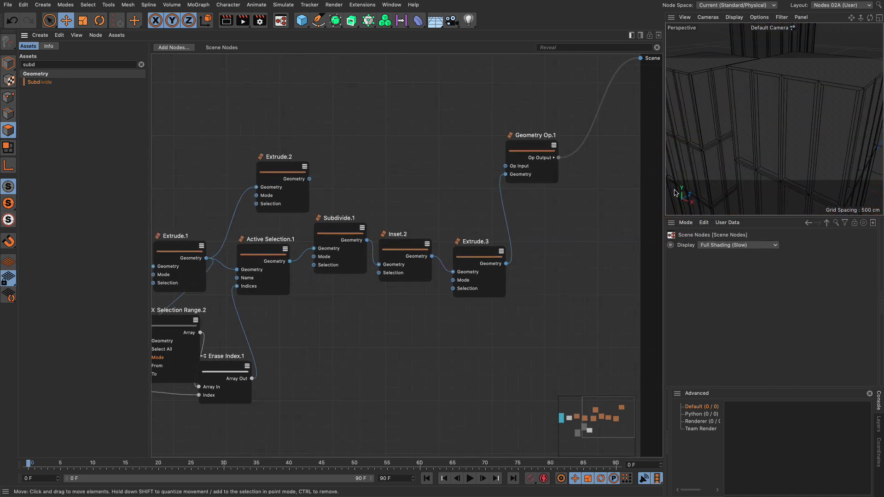
pyautogui.scroll(-10, 789, 149)
pyautogui.keyDown('alt'); pyautogui.moveTo(789, 148); pyautogui.dragTo(772, 109); pyautogui.keyUp('alt')
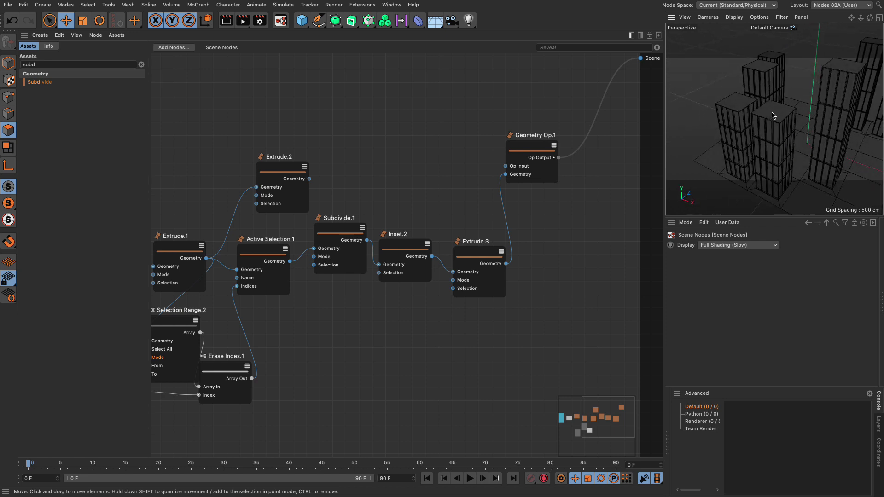
# Move Extrude.2 and Geometry Op.1 up and right, clearing space after Extrude.3
pyautogui.moveTo(283, 168); pyautogui.dragTo(391, 120)
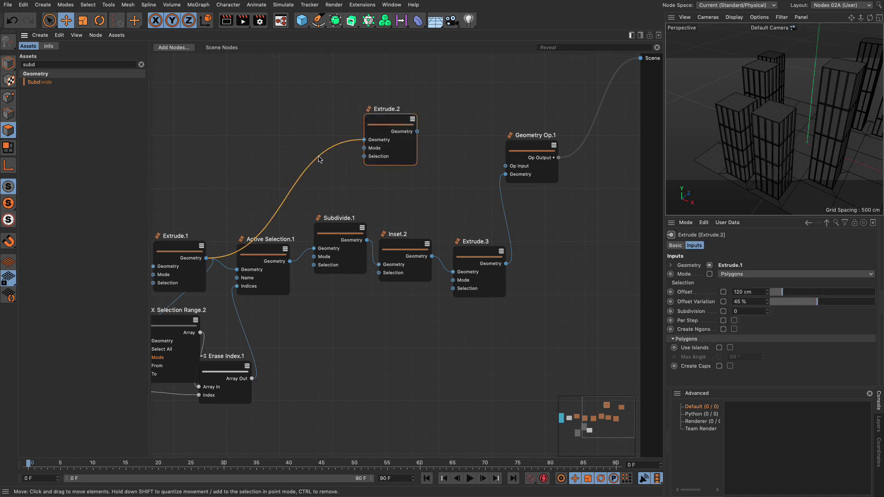
pyautogui.click(320, 159)
pyautogui.moveTo(529, 150); pyautogui.dragTo(580, 116)
pyautogui.click(485, 259)
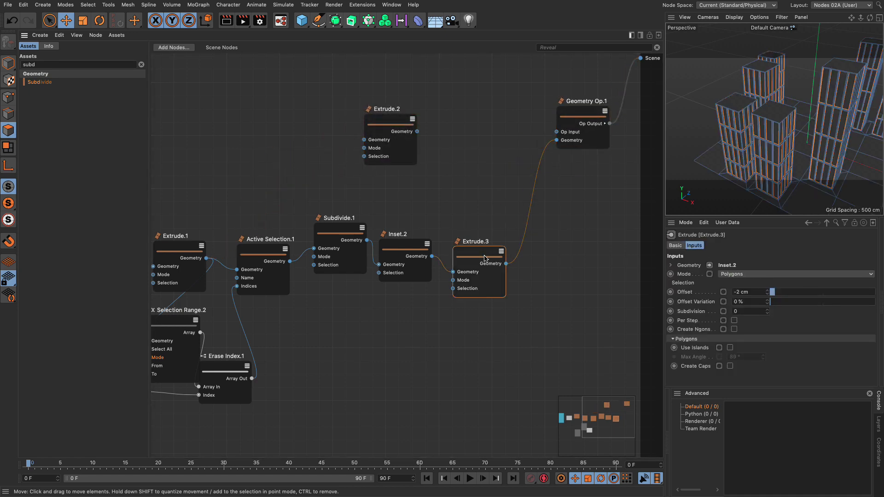
pyautogui.moveTo(459, 244); pyautogui.dragTo(578, 209, button='middle')
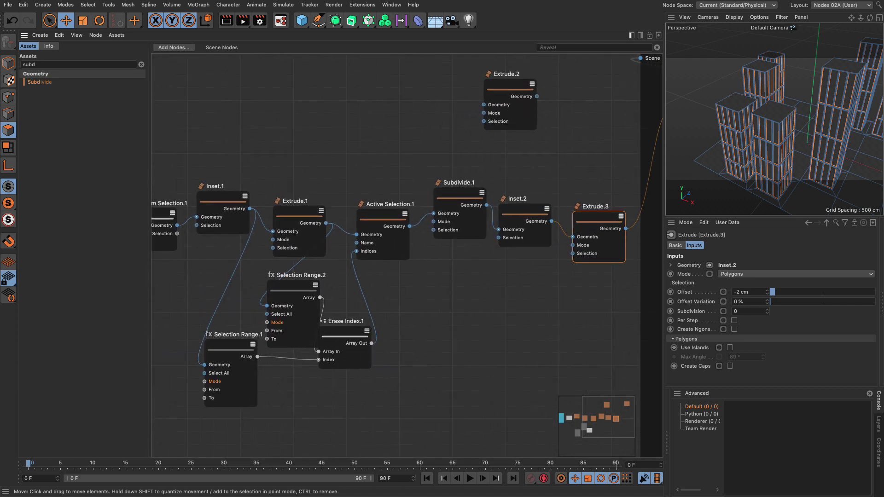
pyautogui.moveTo(422, 165); pyautogui.dragTo(324, 181, button='middle')
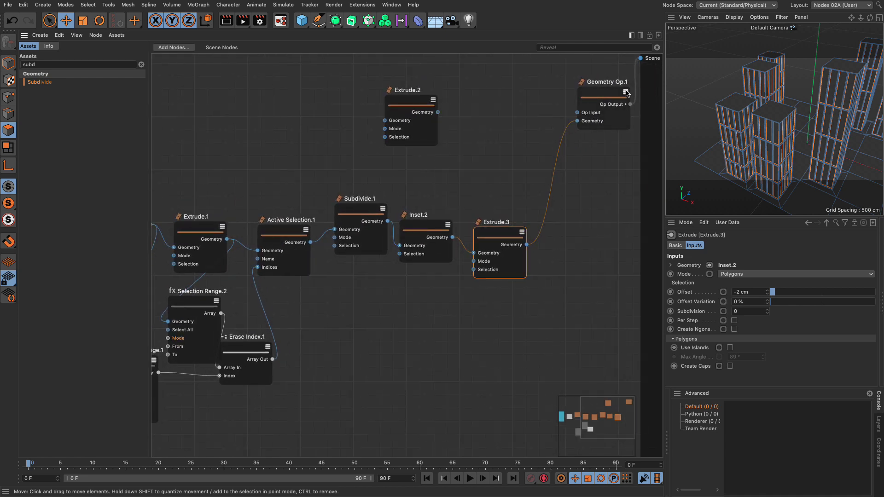
pyautogui.moveTo(603, 94); pyautogui.dragTo(617, 88)
# Review the Random Selection.1 settings
pyautogui.moveTo(184, 202); pyautogui.dragTo(371, 172, button='middle')
pyautogui.click(230, 206)
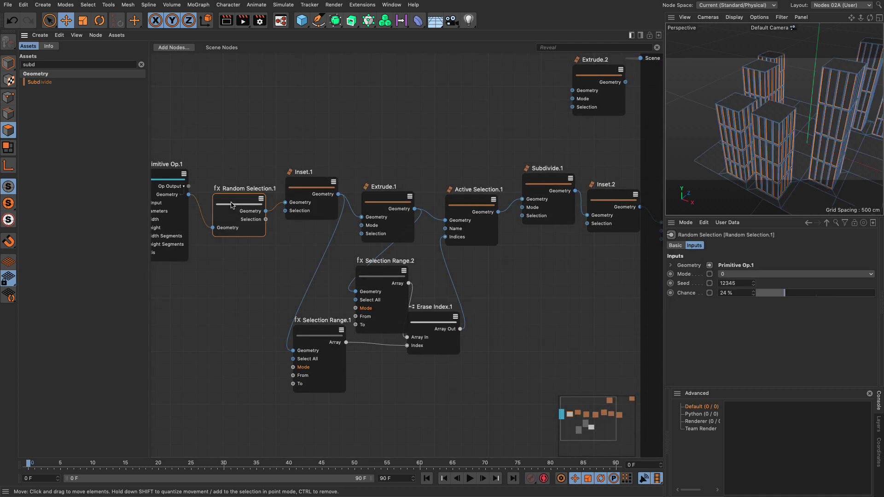
pyautogui.hscroll(12, 498, 140)
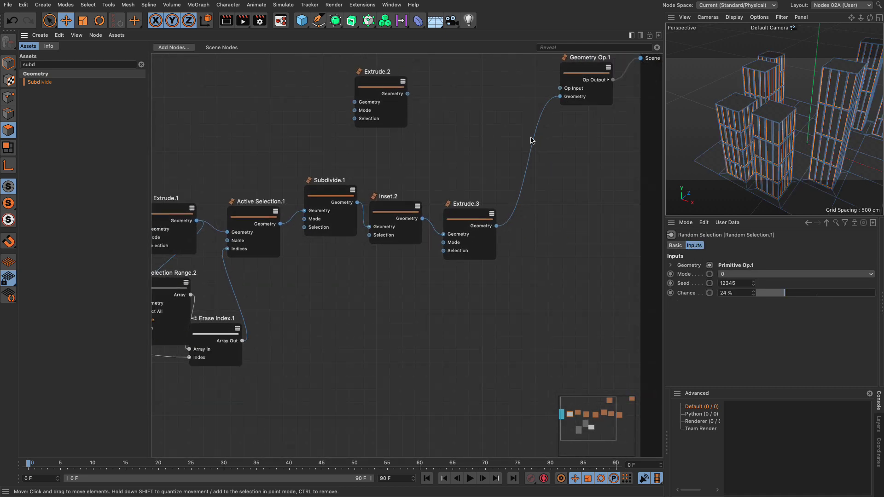
# Duplicate Active Selection.1 as Active Selection.2 after Extrude.3, indexed by Random Selection.1's selection
pyautogui.click(256, 212)
pyautogui.press('super+c')
pyautogui.press('super+v')
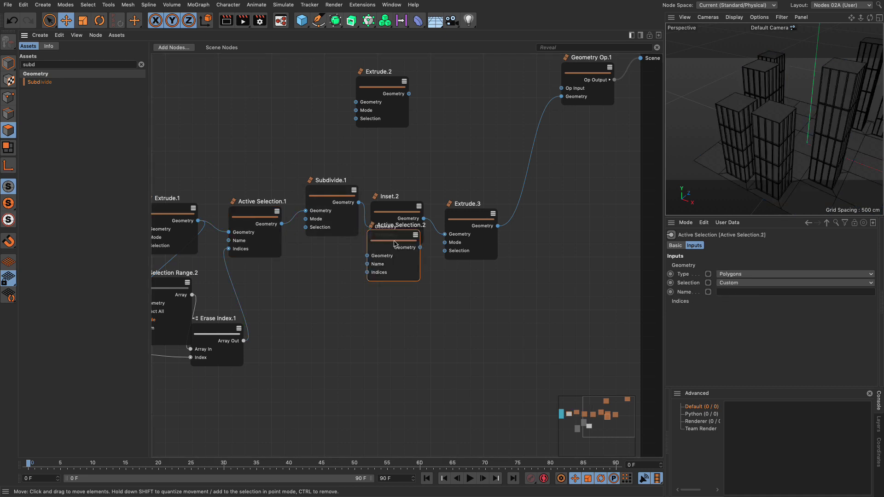
pyautogui.moveTo(383, 235); pyautogui.dragTo(507, 253)
pyautogui.moveTo(560, 245); pyautogui.dragTo(561, 97)
pyautogui.moveTo(485, 295); pyautogui.dragTo(581, 267, button='middle')
pyautogui.scroll(-1, 520, 277)
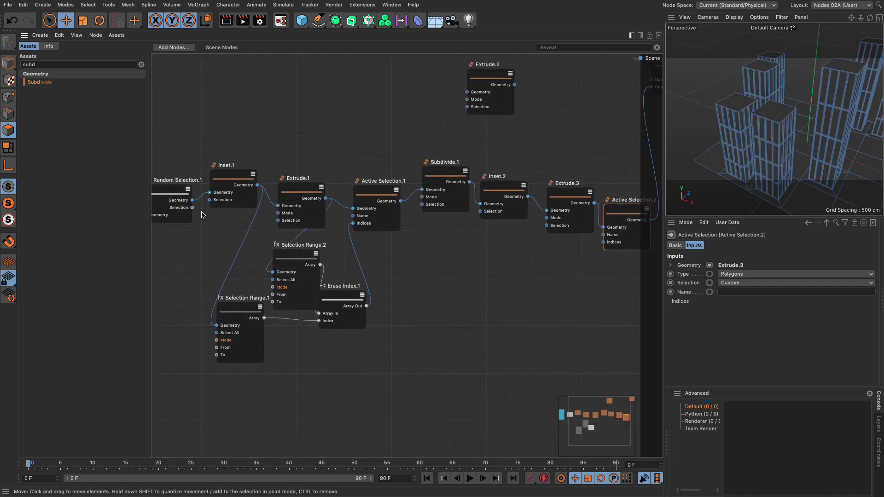
pyautogui.moveTo(192, 207); pyautogui.dragTo(603, 242)
# Chain Active Selection.2 through Extrude.2 into Geometry Op.1 and tidy the node layout
pyautogui.moveTo(577, 249); pyautogui.dragTo(400, 286, button='middle')
pyautogui.moveTo(295, 106)
pyautogui.mouseDown()
pyautogui.moveTo(456, 162)
pyautogui.moveTo(504, 169)
pyautogui.mouseUp()
pyautogui.moveTo(474, 256)
pyautogui.mouseDown()
pyautogui.moveTo(499, 190)
pyautogui.moveTo(473, 124)
pyautogui.mouseUp()
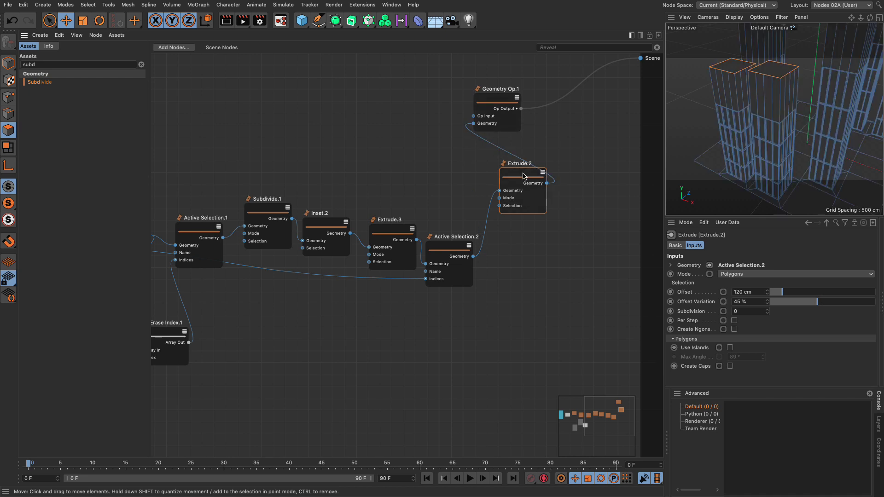
pyautogui.keyDown('alt'); pyautogui.moveTo(615, 171); pyautogui.dragTo(538, 180, button='middle'); pyautogui.keyUp('alt')
pyautogui.keyDown('alt'); pyautogui.moveTo(731, 146); pyautogui.dragTo(762, 144, button='right'); pyautogui.keyUp('alt')
pyautogui.moveTo(421, 115); pyautogui.dragTo(563, 100)
pyautogui.moveTo(442, 196); pyautogui.dragTo(425, 199)
# Insert a Polygon Bevel after Extrude.2: proportional 55 % inset, 86 cm offset, 56 % offset variation
pyautogui.click(472, 233)
pyautogui.doubleClick(471, 231)
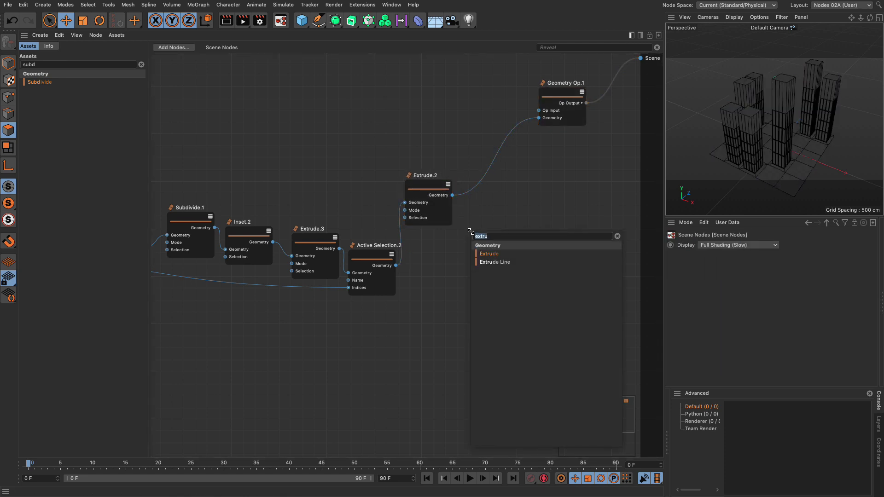
pyautogui.write('bevel')
pyautogui.moveTo(494, 256); pyautogui.dragTo(469, 194)
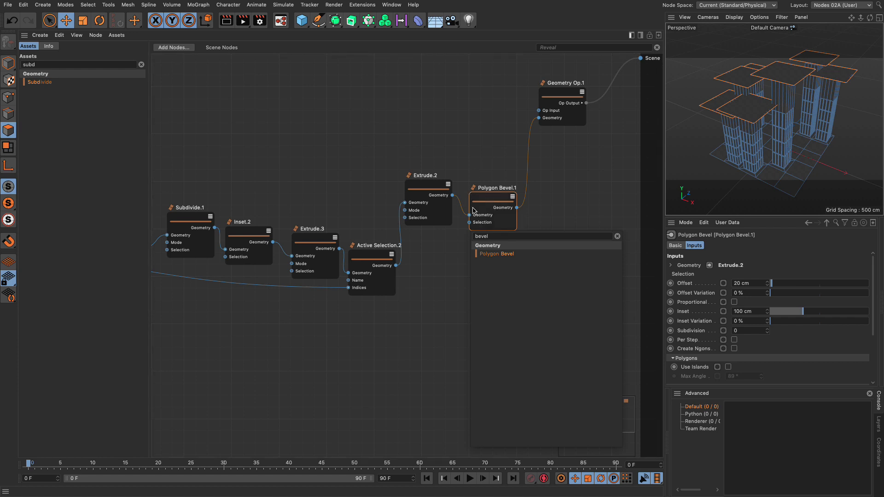
pyautogui.click(734, 302)
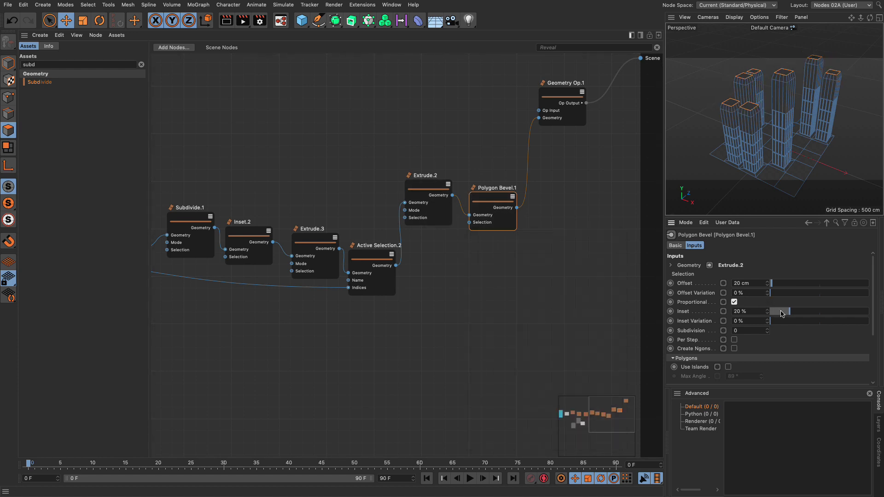
pyautogui.moveTo(790, 311)
pyautogui.mouseDown()
pyautogui.moveTo(846, 321)
pyautogui.moveTo(800, 319)
pyautogui.mouseUp()
pyautogui.moveTo(776, 283); pyautogui.dragTo(778, 284)
pyautogui.moveTo(779, 293); pyautogui.dragTo(825, 294)
# Duplicate the bevel, chain Polygon Bevel.2 after Bevel.1, and set 79 % inset and 165 cm offset
pyautogui.moveTo(603, 222); pyautogui.dragTo(498, 248, button='middle')
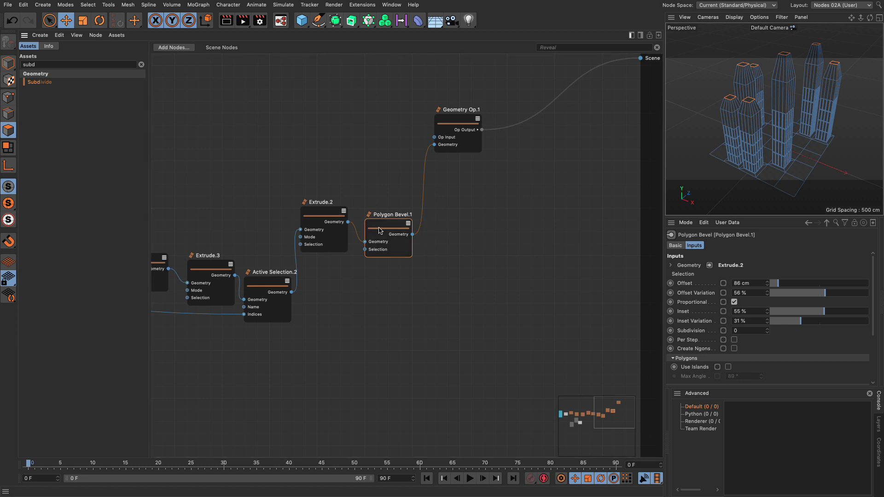
pyautogui.keyDown('ctrl'); pyautogui.moveTo(379, 228); pyautogui.dragTo(476, 219); pyautogui.keyUp('ctrl')
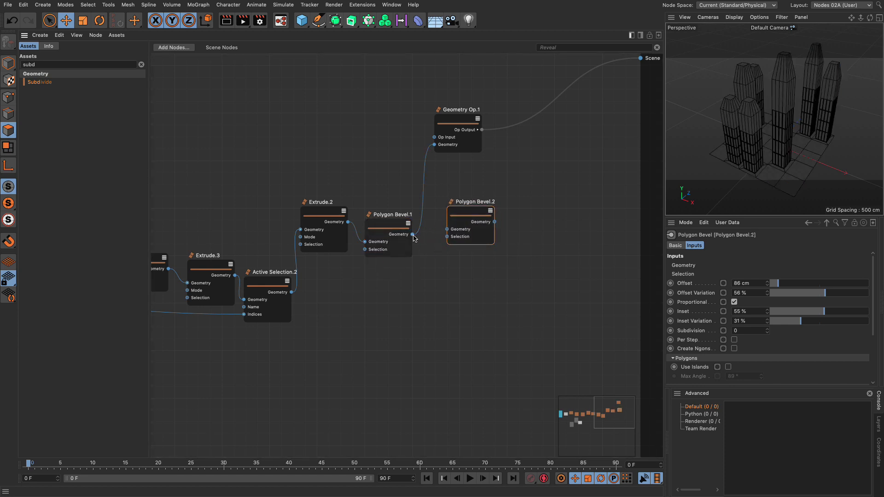
pyautogui.moveTo(413, 234); pyautogui.dragTo(562, 103)
pyautogui.click(476, 220)
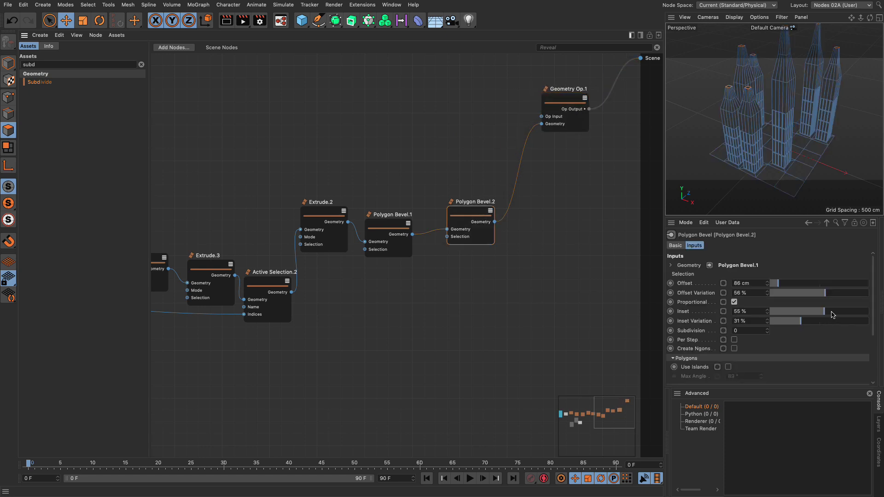
pyautogui.moveTo(817, 313)
pyautogui.mouseDown()
pyautogui.moveTo(806, 314)
pyautogui.moveTo(852, 314)
pyautogui.moveTo(811, 324)
pyautogui.mouseUp()
pyautogui.moveTo(785, 285); pyautogui.dragTo(823, 298)
pyautogui.scroll(-3, 793, 158)
pyautogui.keyDown('alt'); pyautogui.moveTo(801, 152); pyautogui.dragTo(832, 157); pyautogui.keyUp('alt')
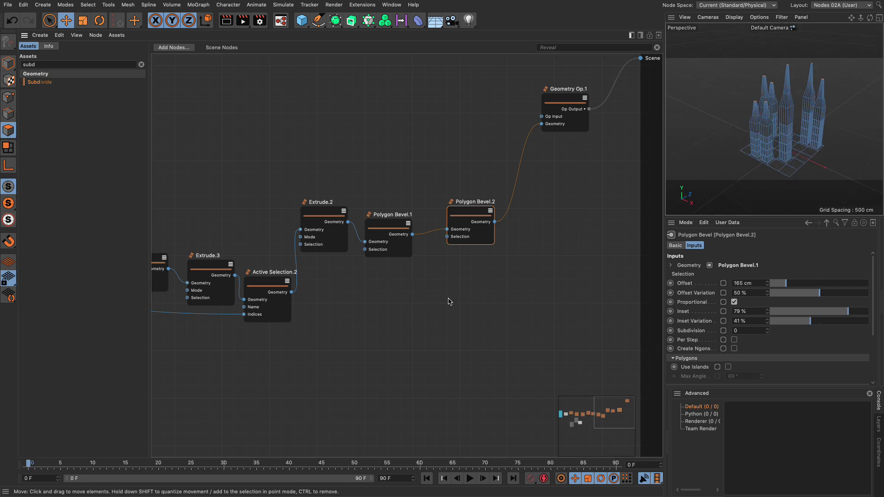
pyautogui.keyDown('alt'); pyautogui.moveTo(269, 338); pyautogui.dragTo(397, 307, button='middle'); pyautogui.keyUp('alt')
pyautogui.scroll(-2, 373, 334)
pyautogui.keyDown('alt'); pyautogui.moveTo(372, 335); pyautogui.dragTo(735, 271, button='middle'); pyautogui.keyUp('alt')
# Make Primitive Op.1 an Icosaedron sphere with a 670 cm radius
pyautogui.moveTo(436, 291); pyautogui.dragTo(367, 298, button='middle')
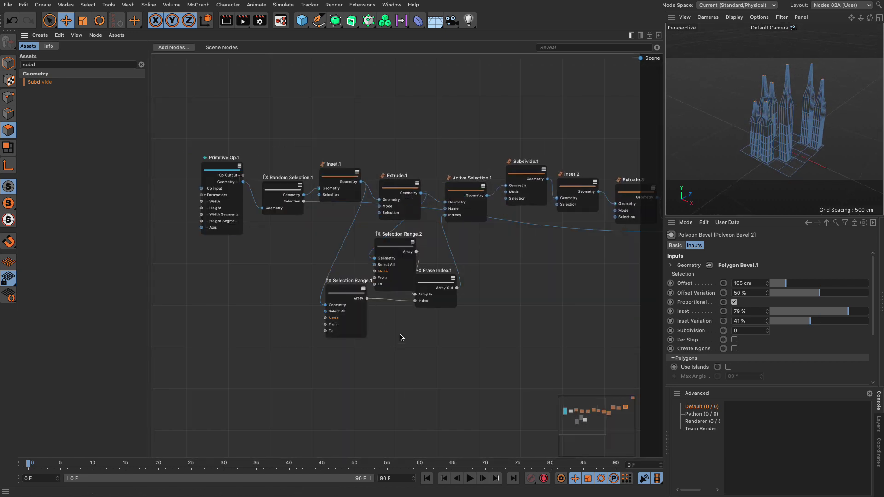
pyautogui.click(224, 170)
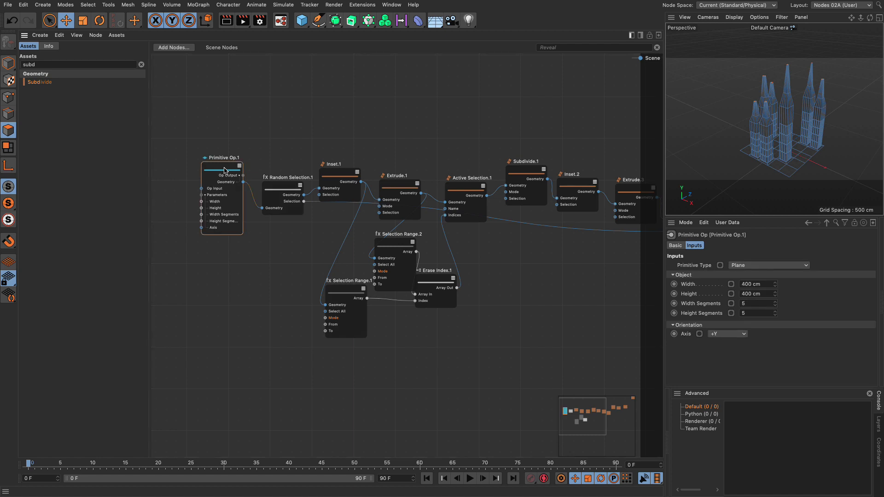
pyautogui.click(759, 268)
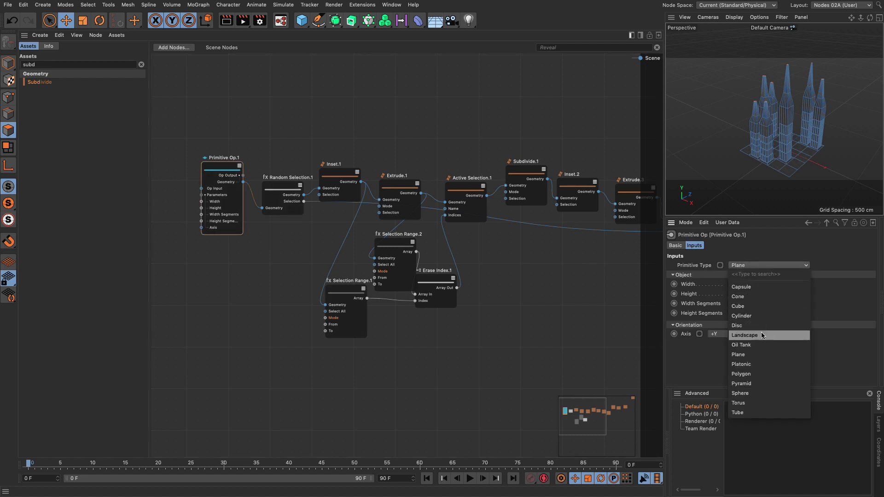
pyautogui.click(759, 394)
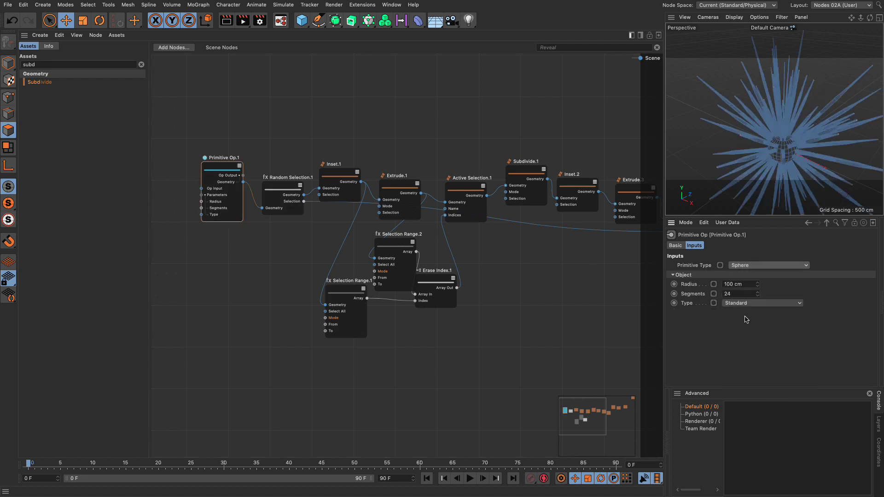
pyautogui.click(745, 303)
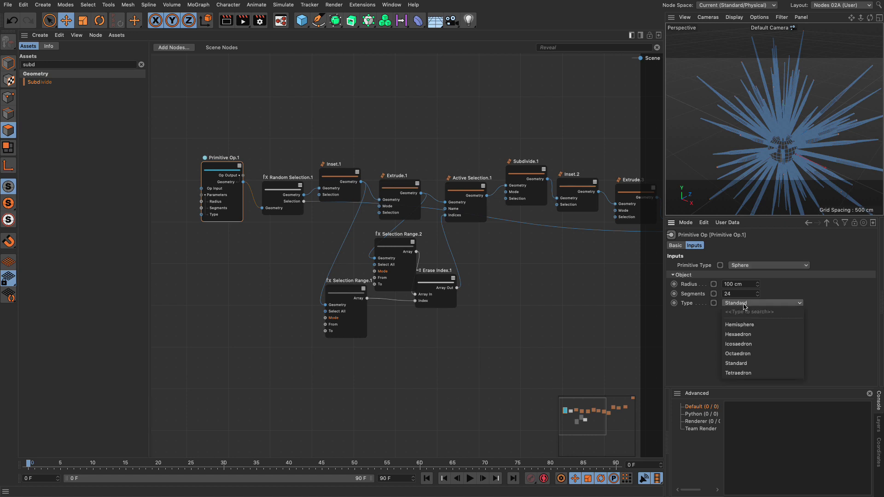
pyautogui.click(741, 344)
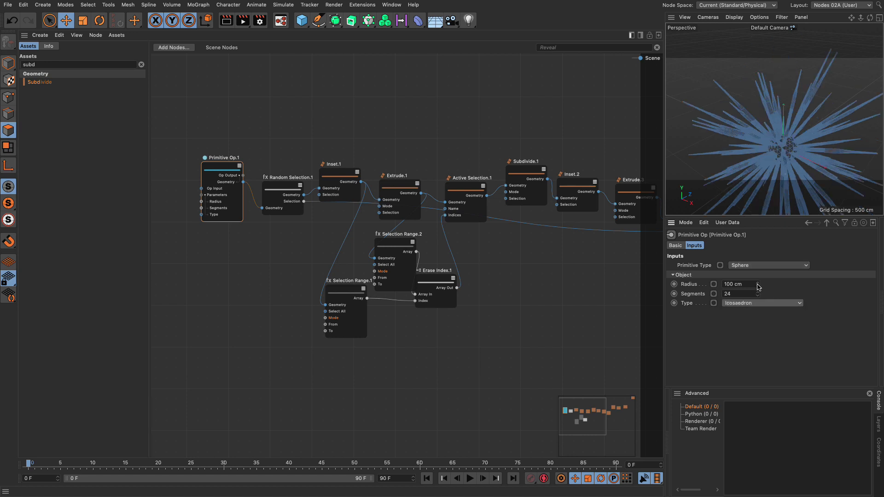
pyautogui.moveTo(759, 287); pyautogui.dragTo(758, 258)
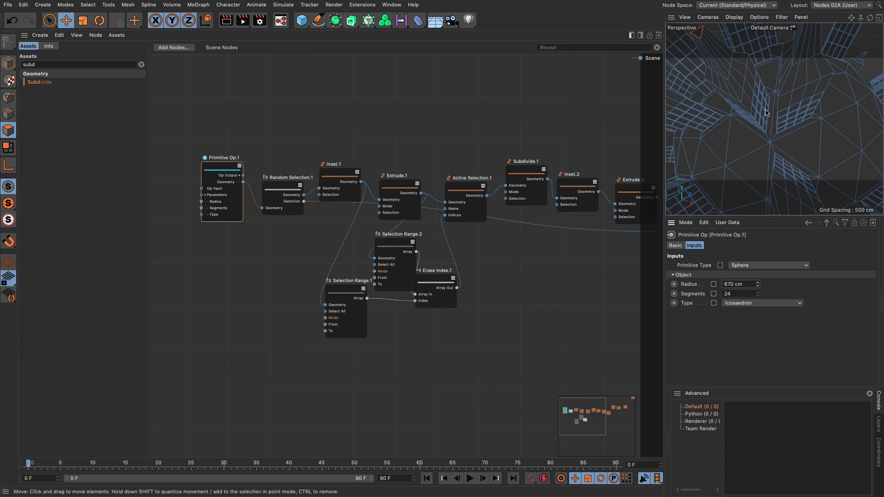
pyautogui.scroll(-10, 774, 115)
pyautogui.keyDown('alt'); pyautogui.moveTo(795, 114); pyautogui.dragTo(733, 80); pyautogui.keyUp('alt')
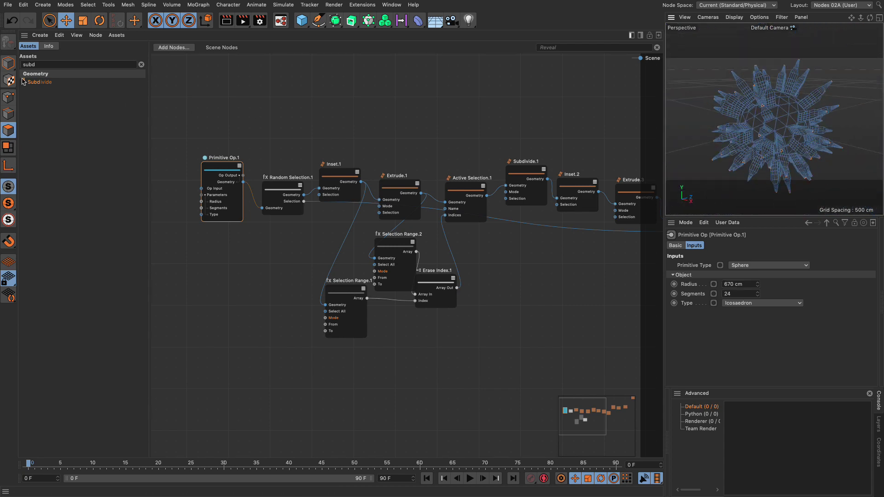
# Switch the sphere type to Hexaedron and inspect the spiky sphere
pyautogui.click(8, 64)
pyautogui.keyDown('alt'); pyautogui.moveTo(824, 130); pyautogui.dragTo(792, 138); pyautogui.keyUp('alt')
pyautogui.moveTo(782, 133)
pyautogui.keyDown('alt'); pyautogui.mouseDown(button='right')
pyautogui.moveTo(820, 135)
pyautogui.moveTo(784, 138)
pyautogui.mouseUp(button='right'); pyautogui.keyUp('alt')
pyautogui.click(764, 303)
pyautogui.click(761, 335)
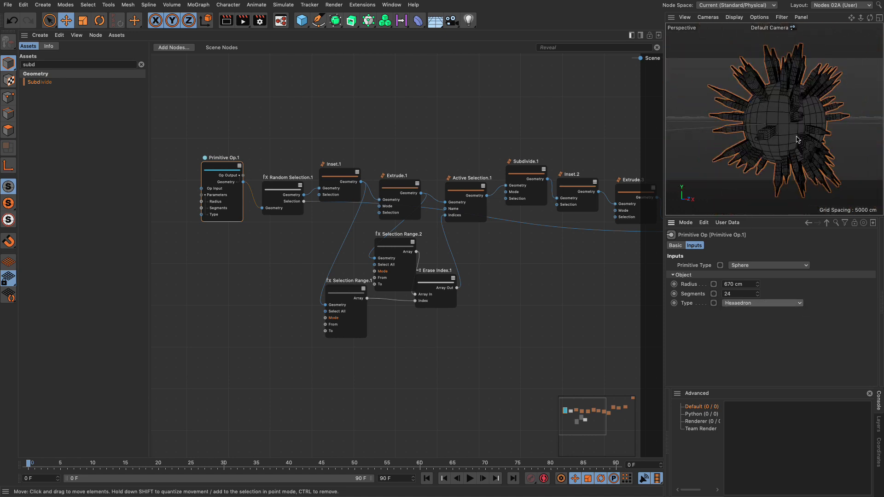
pyautogui.keyDown('alt'); pyautogui.moveTo(779, 130); pyautogui.dragTo(801, 136); pyautogui.keyUp('alt')
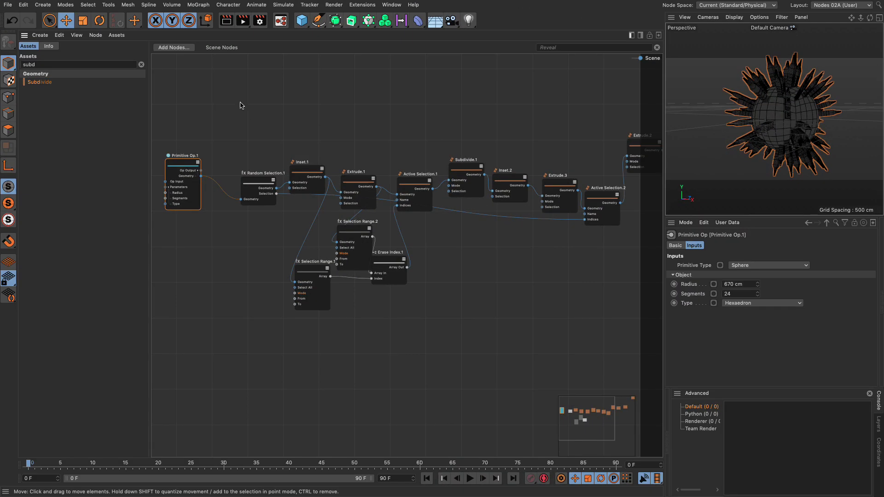
# Group the 14 tower-building nodes, including both bevels, into a node named 'skyscraper'
pyautogui.moveTo(242, 110); pyautogui.dragTo(651, 316)
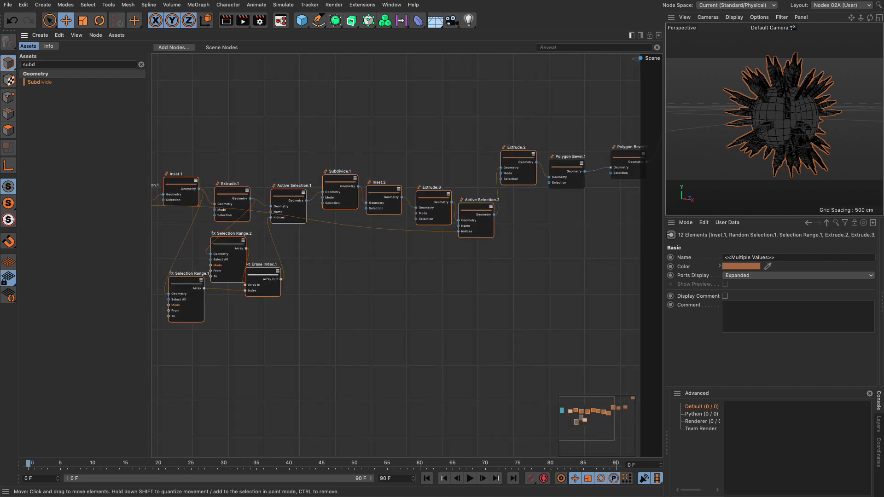
pyautogui.keyDown('alt'); pyautogui.moveTo(589, 225); pyautogui.dragTo(574, 225, button='middle'); pyautogui.keyUp('alt')
pyautogui.keyDown('shift'); pyautogui.moveTo(536, 127); pyautogui.dragTo(600, 212); pyautogui.keyUp('shift')
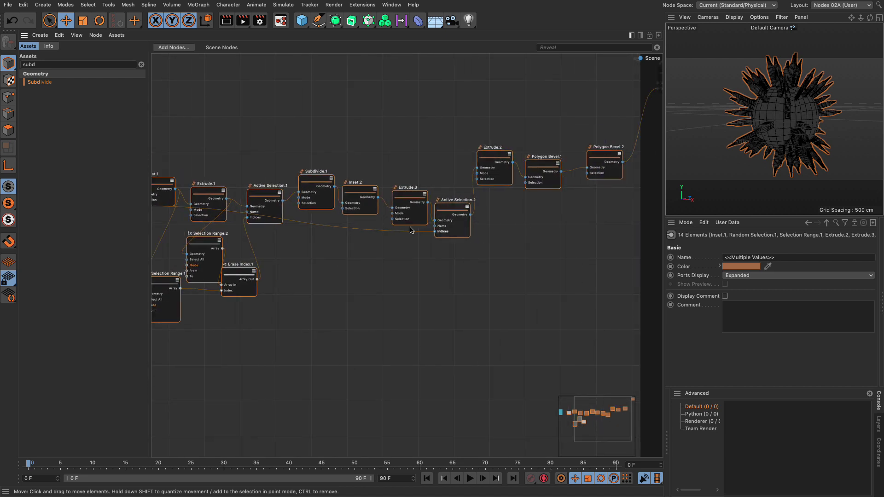
pyautogui.hscroll(-10, 404, 229)
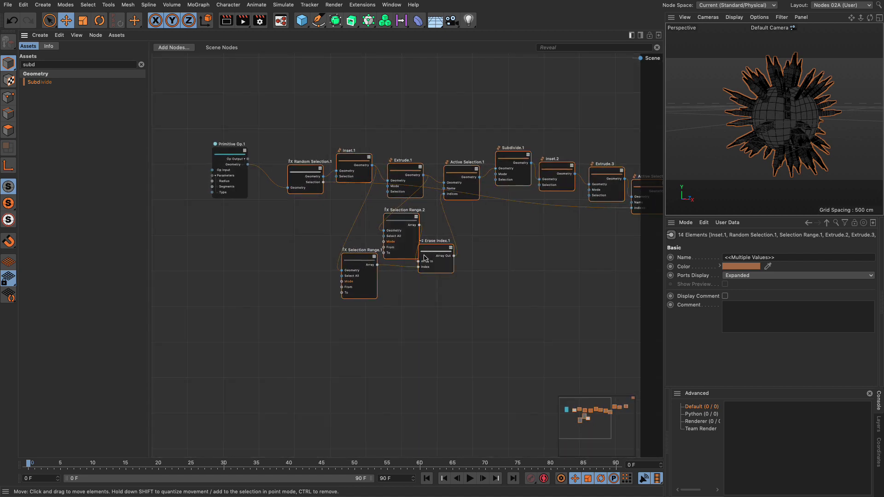
pyautogui.rightClick(444, 268)
pyautogui.click(470, 354)
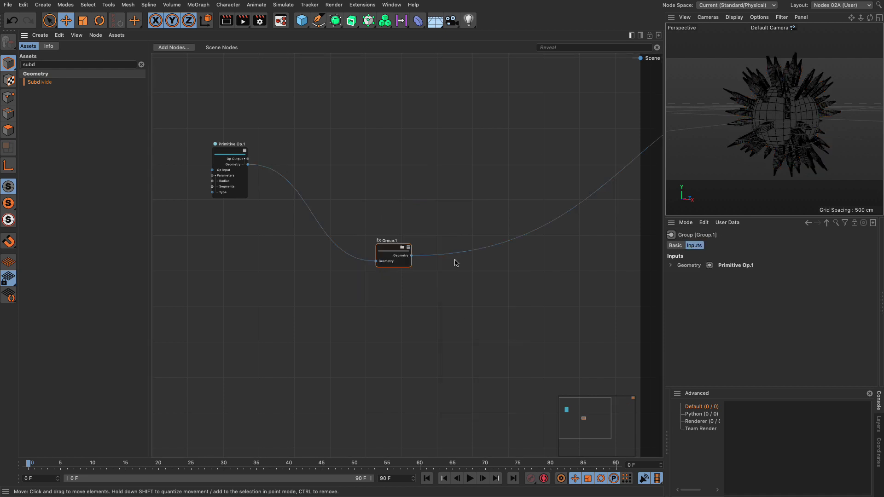
pyautogui.doubleClick(389, 241)
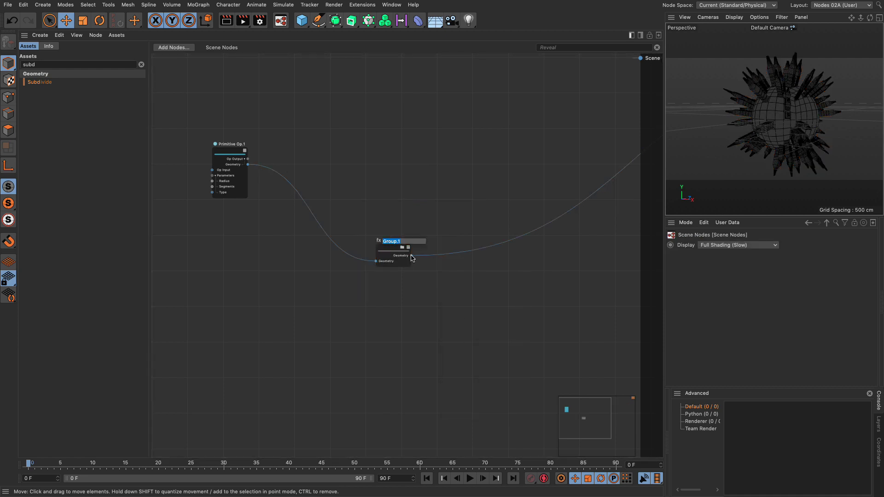
pyautogui.write('skyscraper')
pyautogui.press('Return')
# Arrange Primitive Op.1 and skyscraper side by side next to Geometry Op.1
pyautogui.moveTo(389, 252); pyautogui.dragTo(578, 153)
pyautogui.moveTo(217, 151); pyautogui.dragTo(498, 150)
pyautogui.press('h')
pyautogui.moveTo(192, 158); pyautogui.dragTo(383, 293)
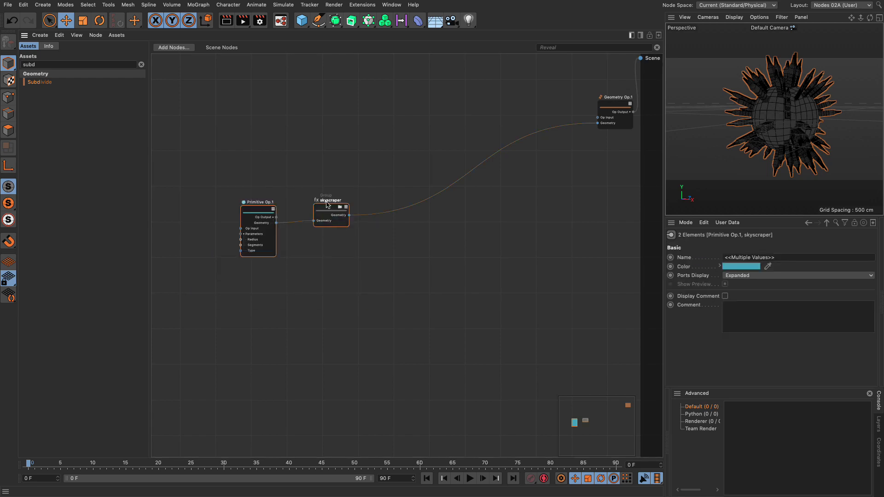
pyautogui.moveTo(326, 203); pyautogui.dragTo(506, 131)
# Inside the skyscraper group, show all of Extrude.1's input ports
pyautogui.press('h')
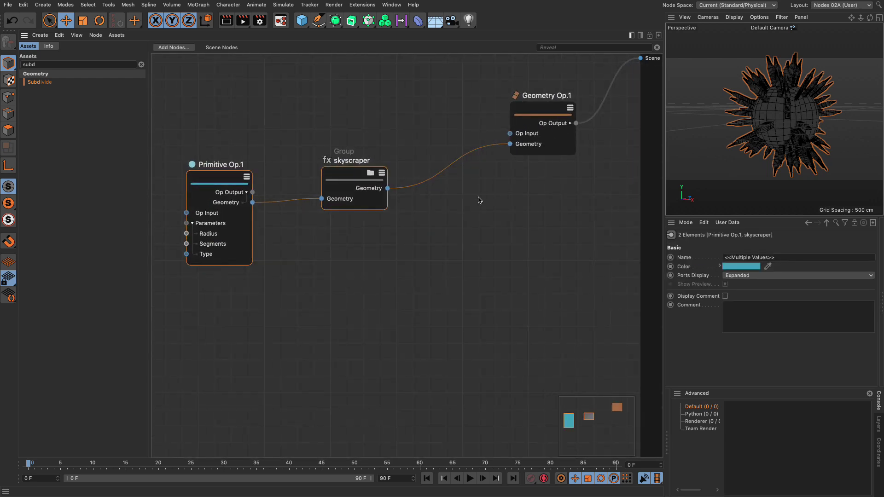
pyautogui.click(371, 174)
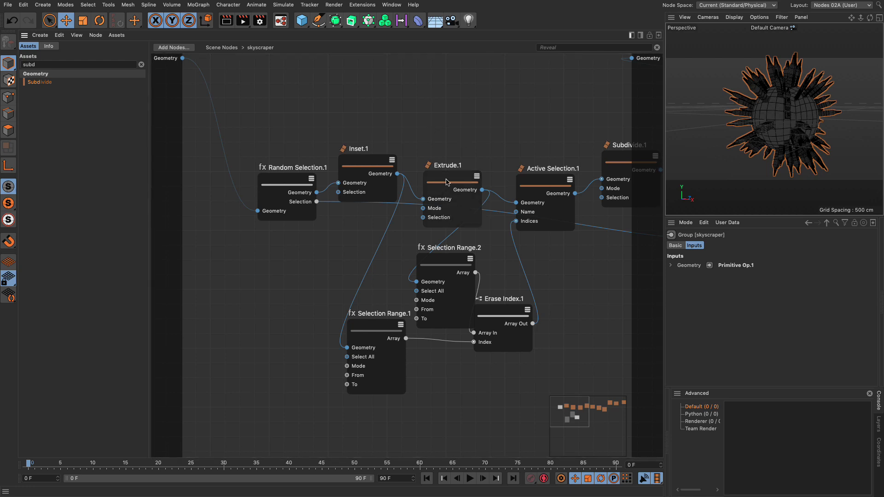
pyautogui.moveTo(446, 182); pyautogui.dragTo(446, 173)
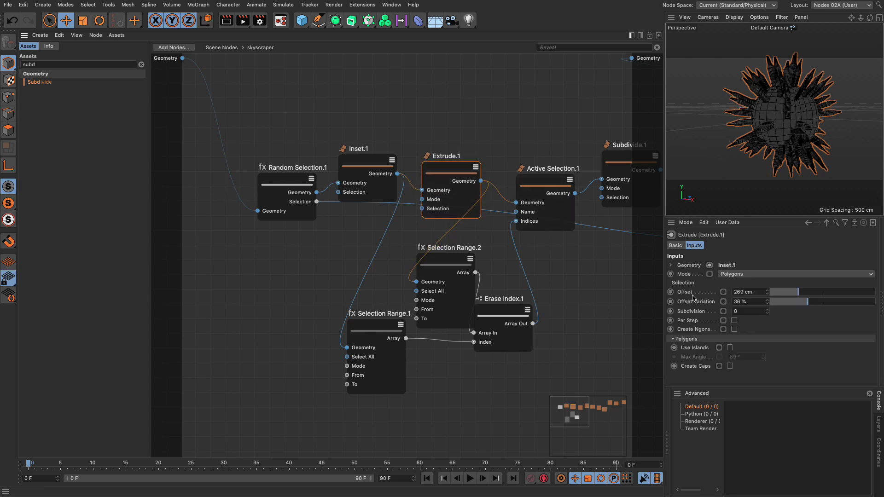
pyautogui.rightClick(465, 193)
pyautogui.moveTo(472, 211)
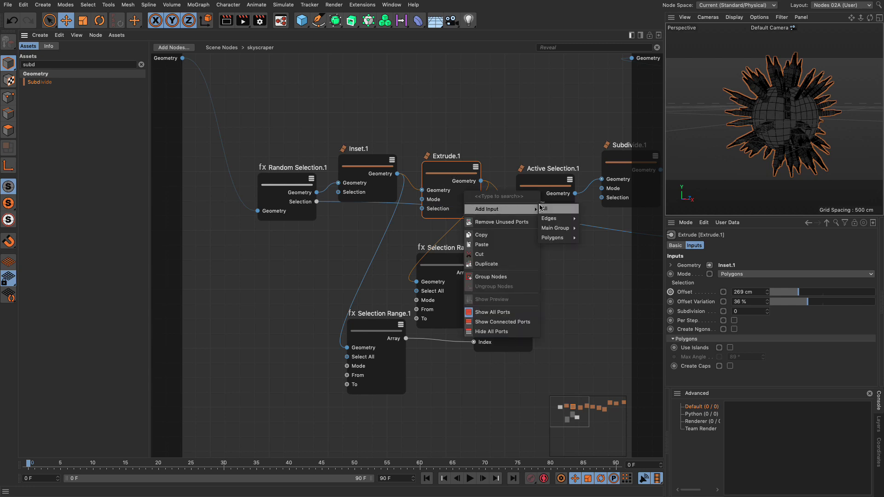
pyautogui.click(554, 209)
pyautogui.moveTo(450, 174); pyautogui.dragTo(454, 118)
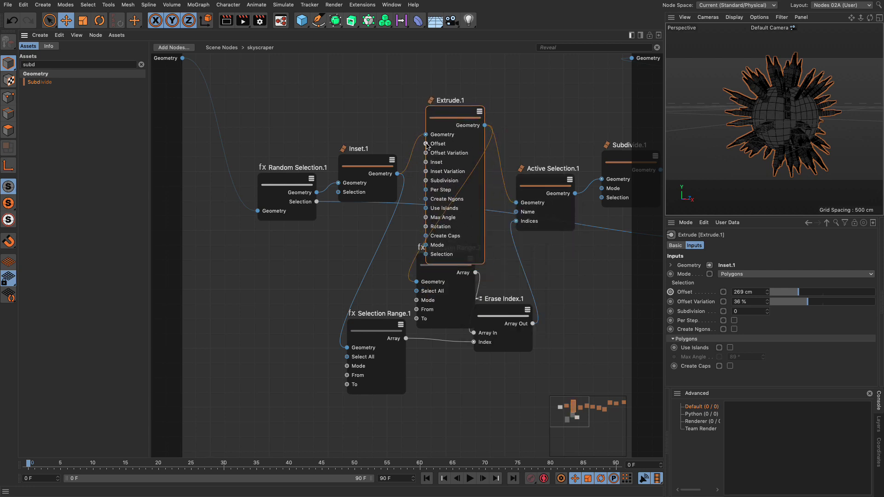
# Propagate Extrude.1's Offset and Offset Variation ports as group inputs
pyautogui.moveTo(428, 147); pyautogui.dragTo(268, 105)
pyautogui.click(286, 123)
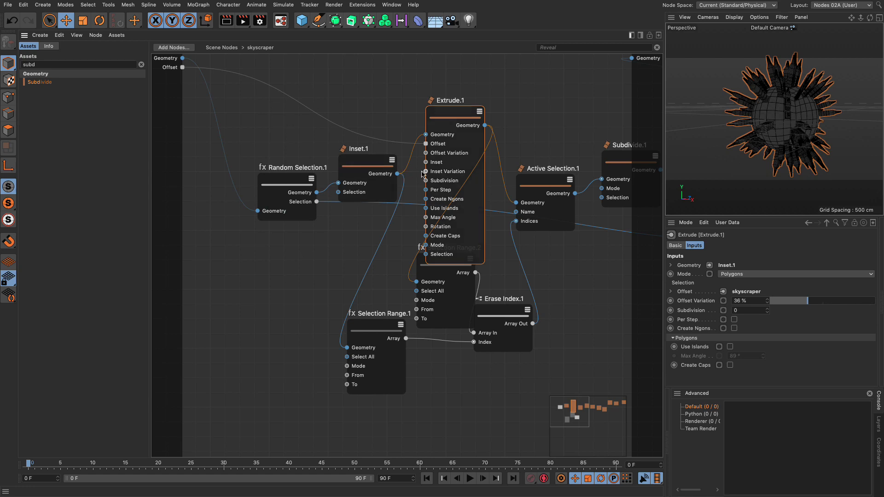
pyautogui.moveTo(426, 153); pyautogui.dragTo(263, 134)
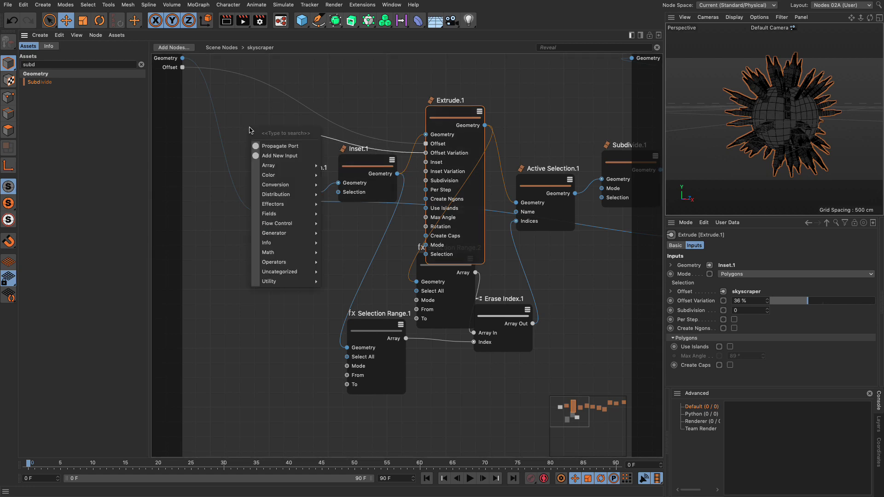
pyautogui.click(267, 145)
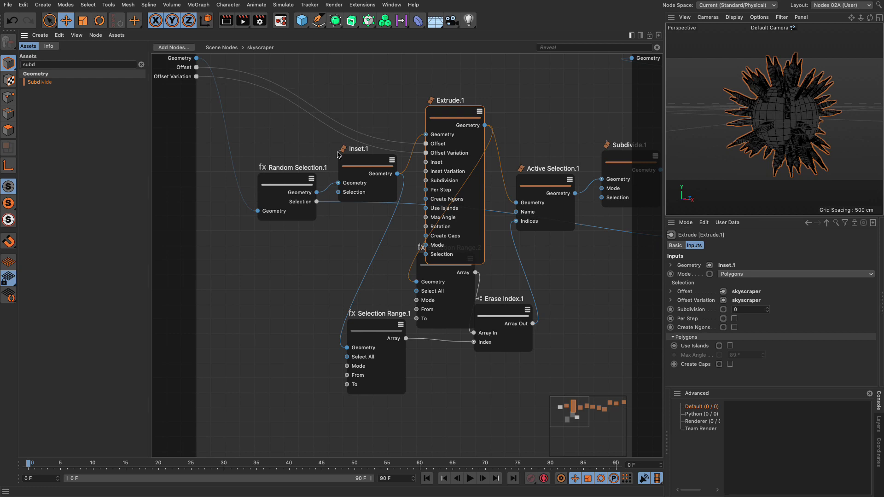
# On the skyscraper group node, set Offset to 290 cm with 39 % variation
pyautogui.click(227, 49)
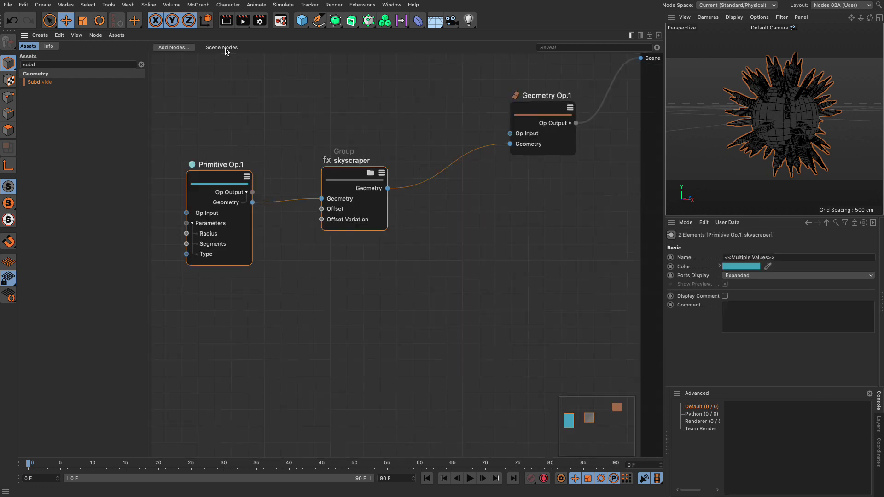
pyautogui.click(350, 174)
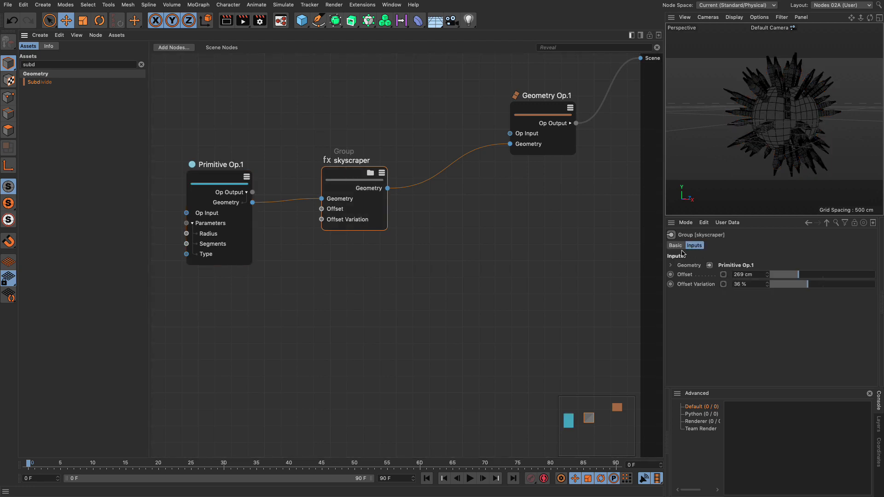
pyautogui.moveTo(809, 279); pyautogui.dragTo(834, 288)
pyautogui.click(371, 174)
# Show Random Selection.1's ports and propagate Seed (12345) and Chance (24 %) as group inputs
pyautogui.click(278, 178)
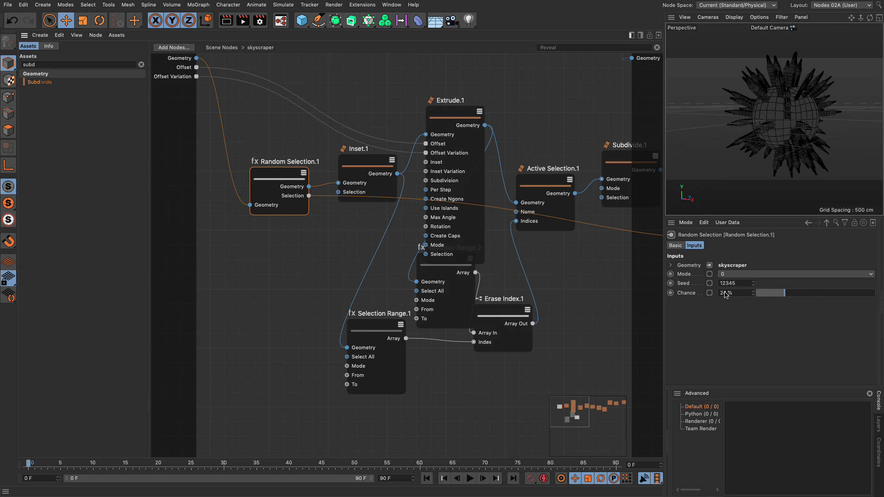
pyautogui.rightClick(294, 206)
pyautogui.moveTo(304, 225)
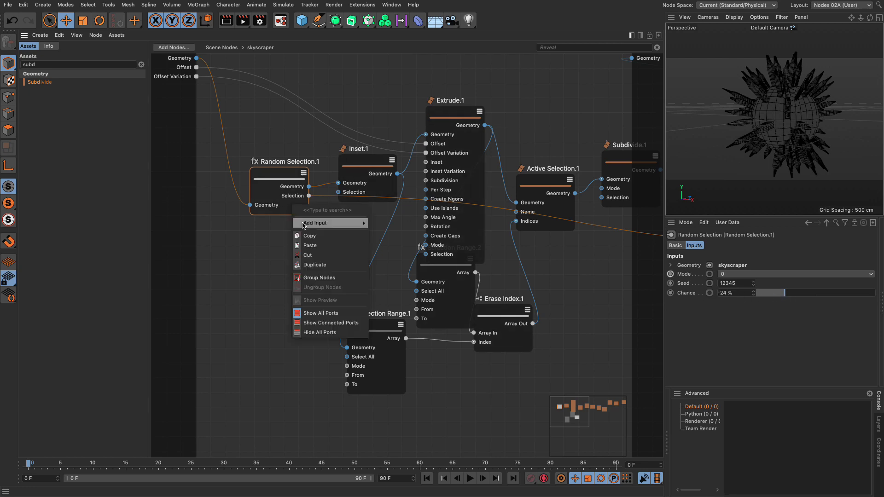
pyautogui.click(373, 222)
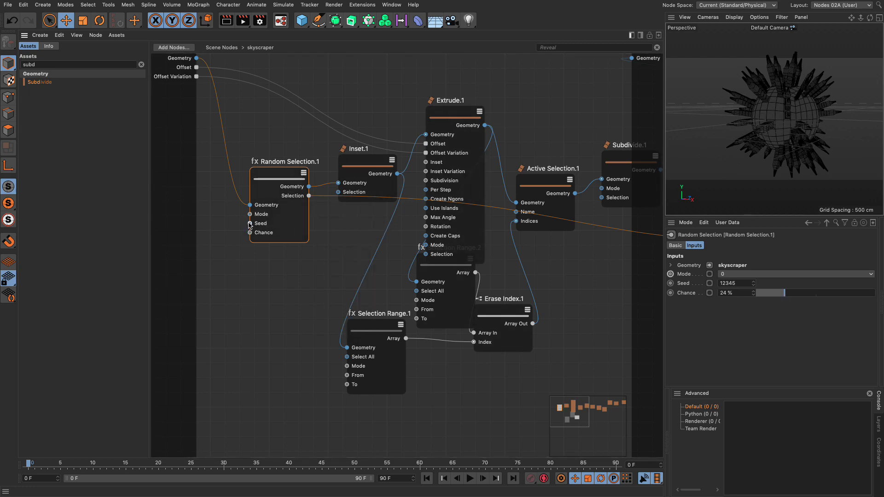
pyautogui.moveTo(249, 223); pyautogui.dragTo(173, 121)
pyautogui.click(190, 139)
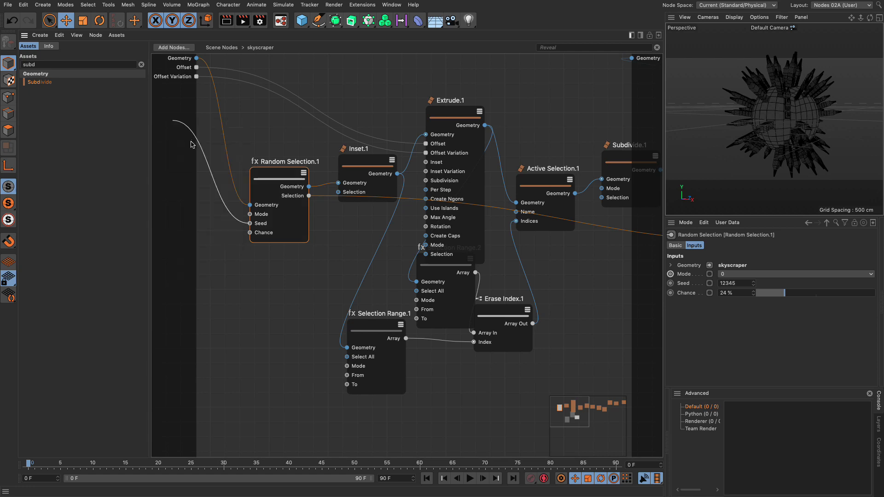
pyautogui.moveTo(250, 231); pyautogui.dragTo(217, 222)
pyautogui.click(234, 226)
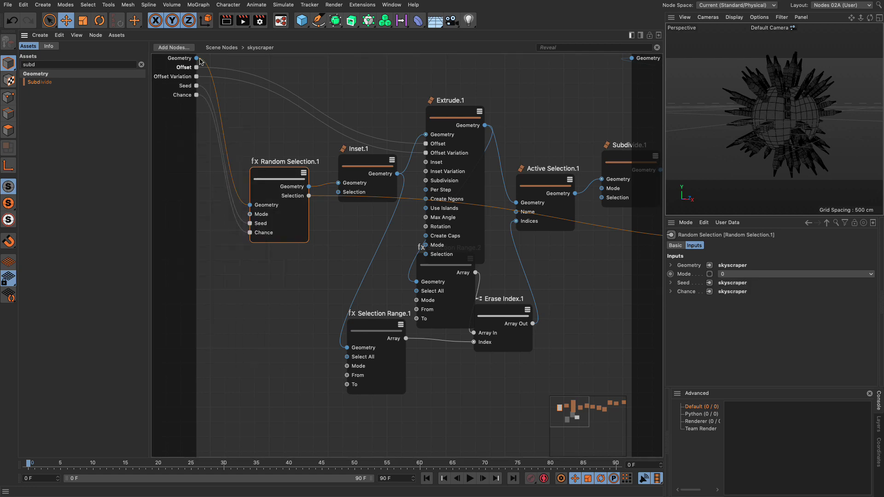
pyautogui.click(221, 48)
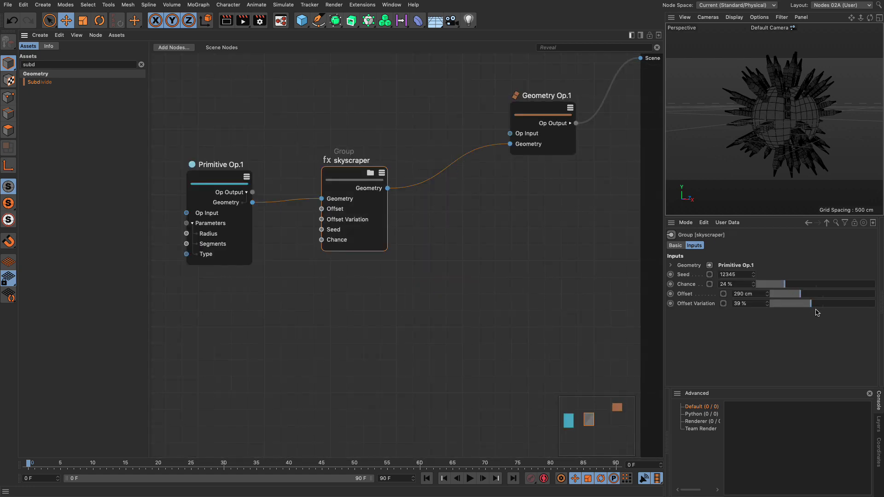
# Set the skyscraper group's Offset Variation to 54 % and Chance to 15 %
pyautogui.moveTo(815, 305); pyautogui.dragTo(827, 304)
pyautogui.moveTo(784, 284); pyautogui.dragTo(774, 287)
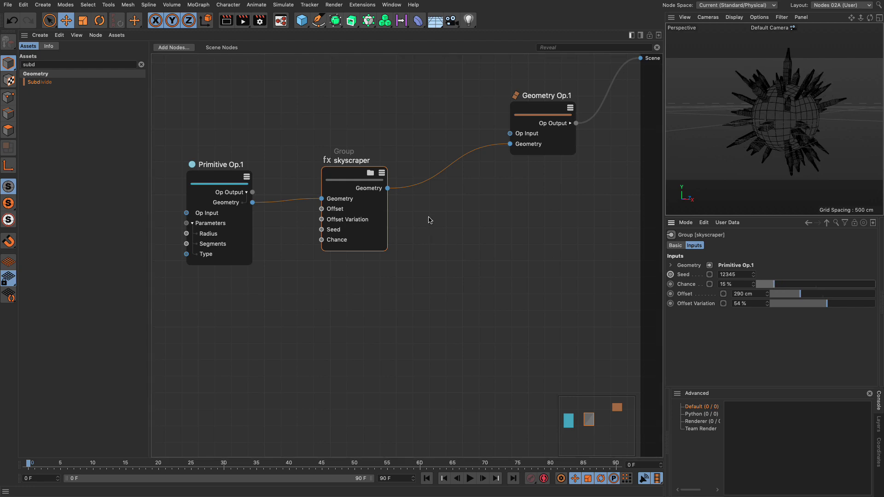